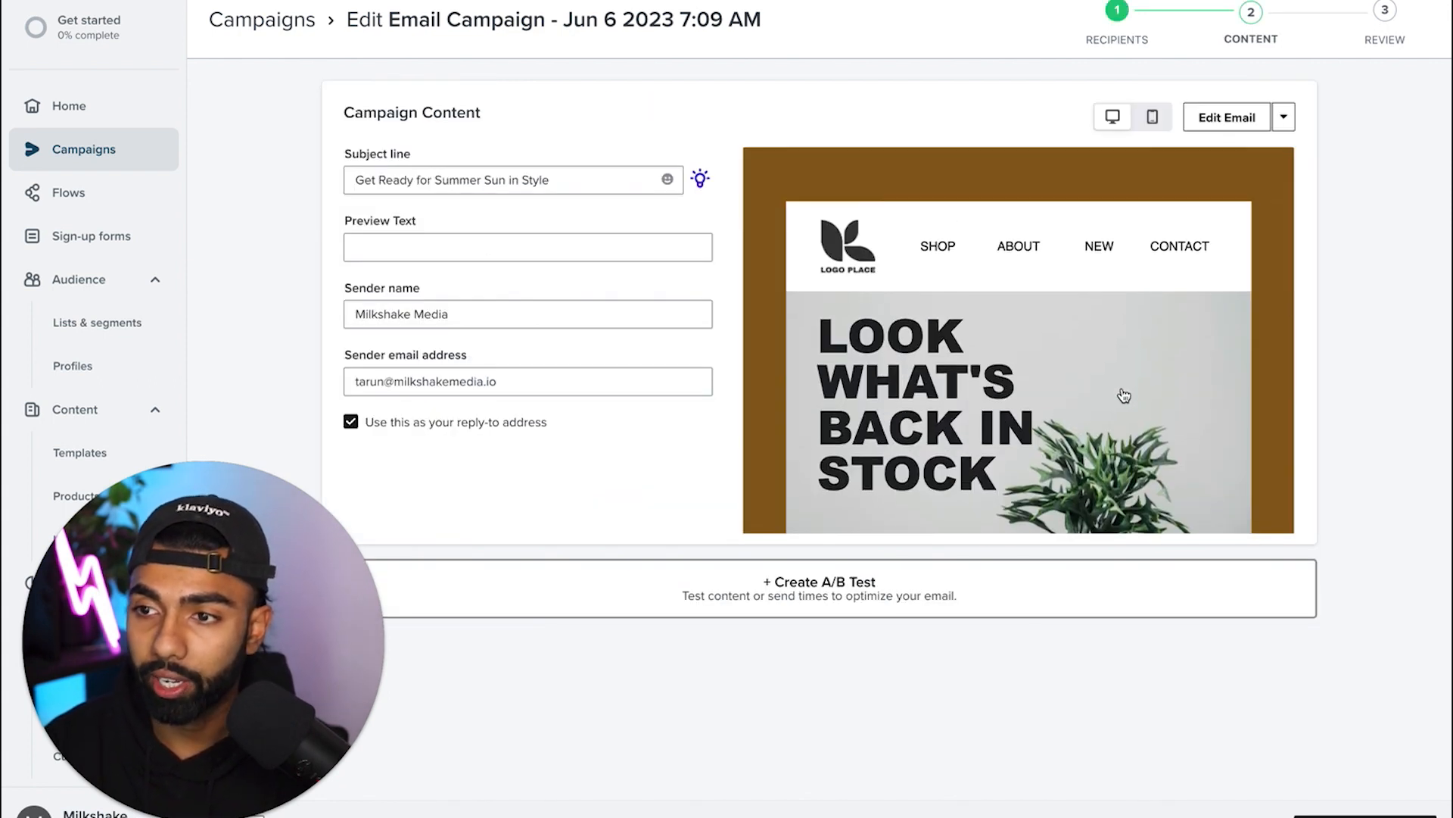
Review the email preview and create an A/B test for the campaign
scroll(999, 457, "down", 10)
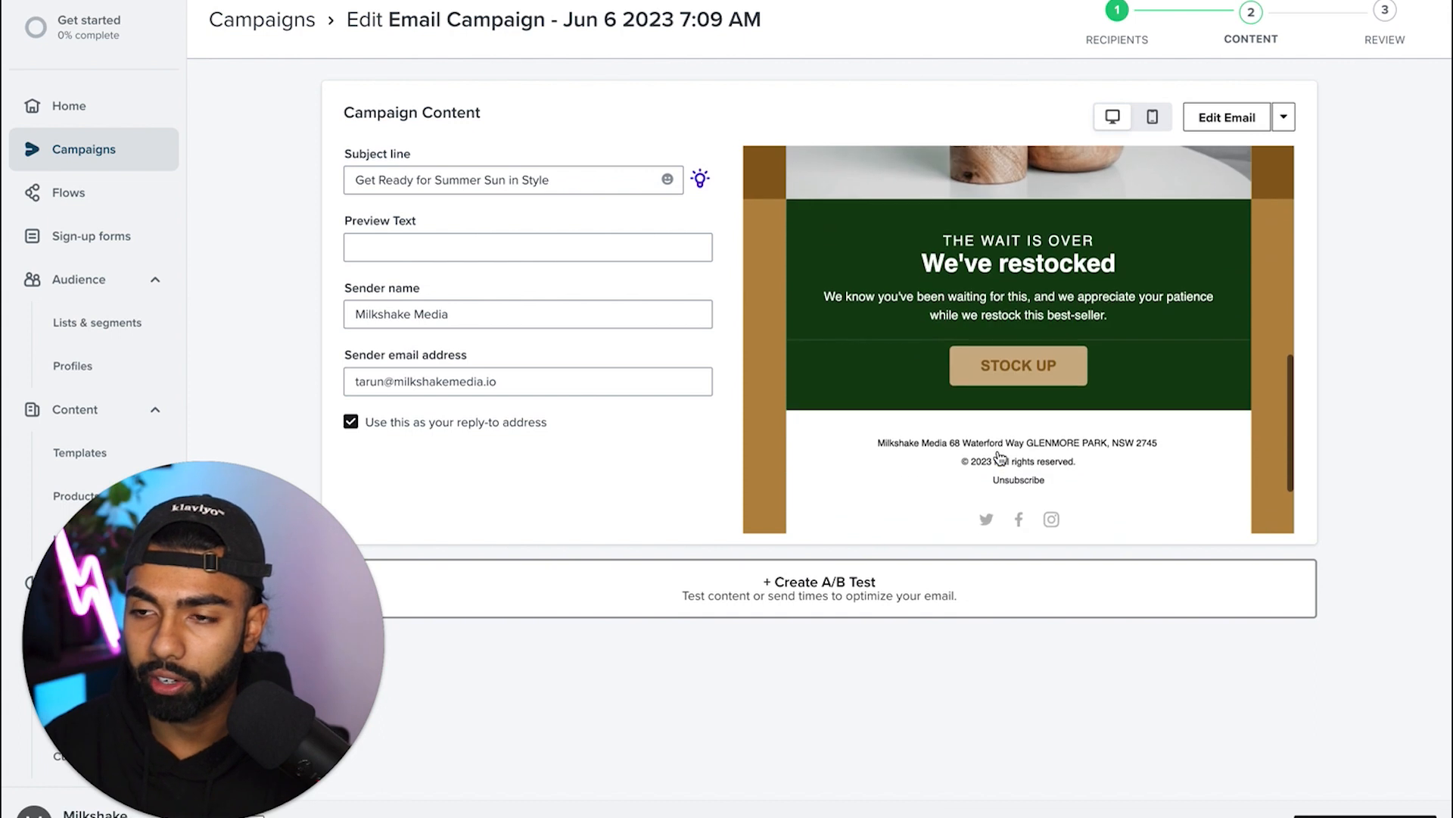
scroll(1001, 454, "up", 3)
scroll(999, 455, "up", 5)
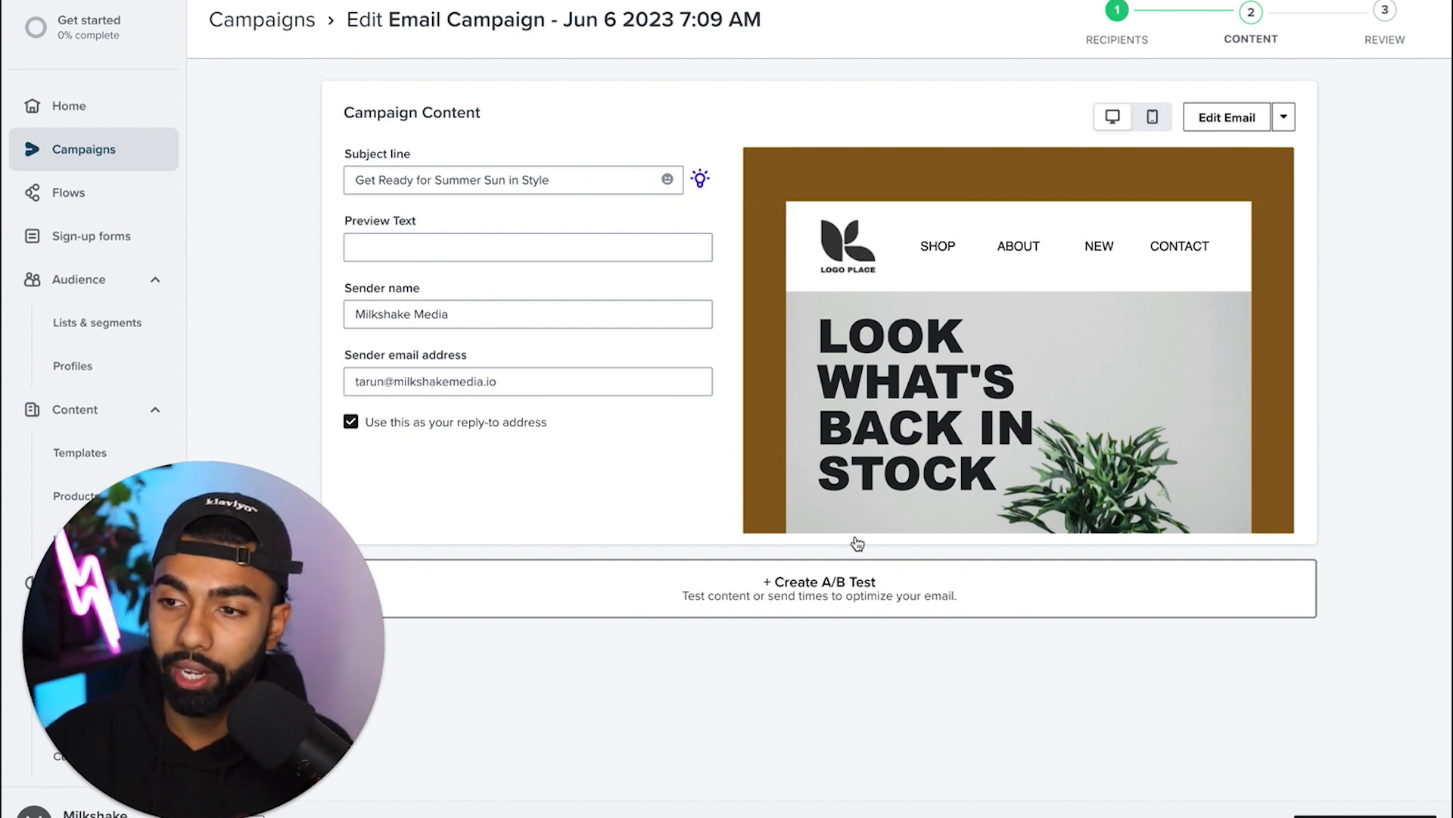
left_click(835, 602)
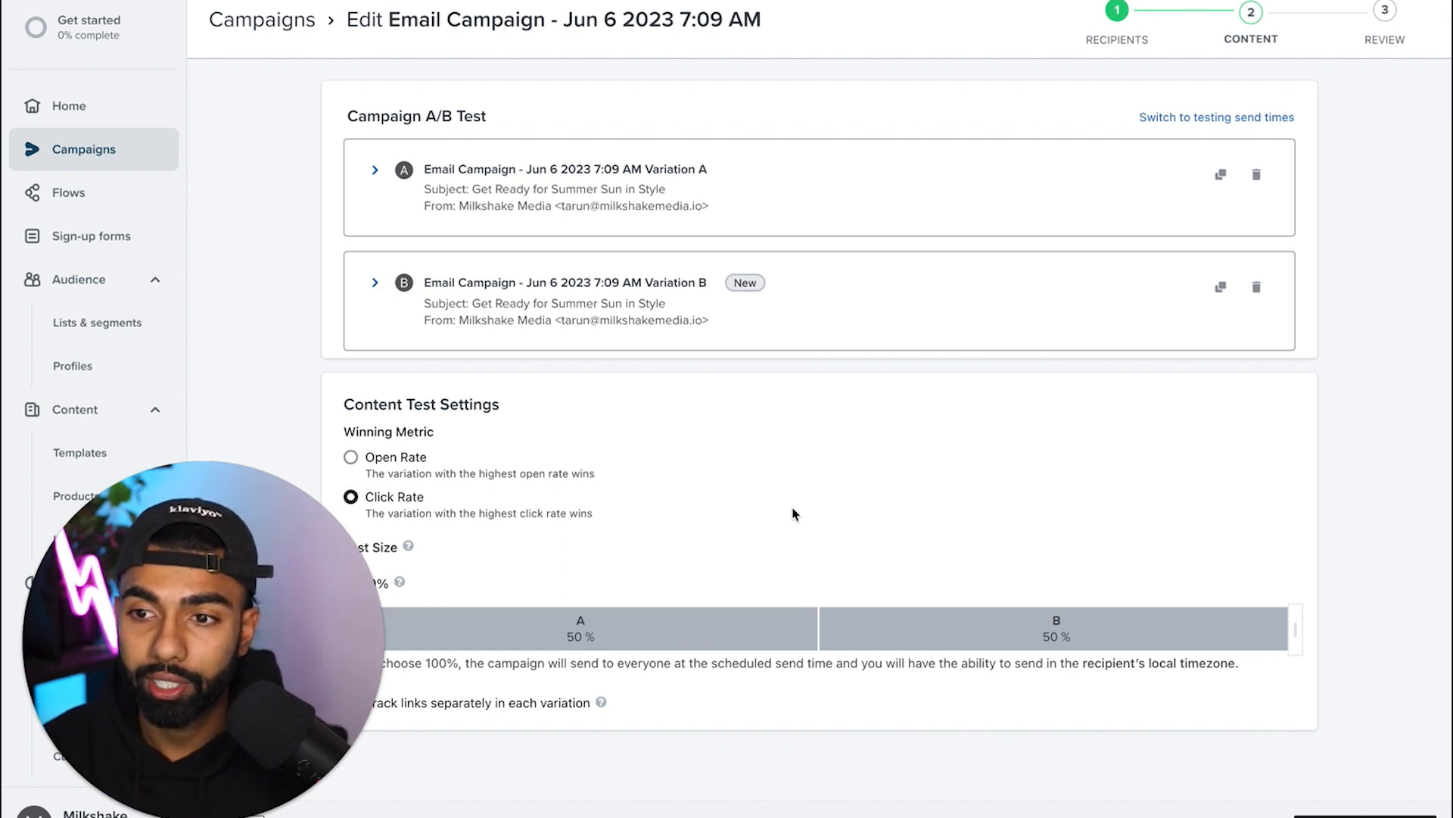
Duplicate Variation B as a third test variation, and delete that copy
left_click(1222, 288)
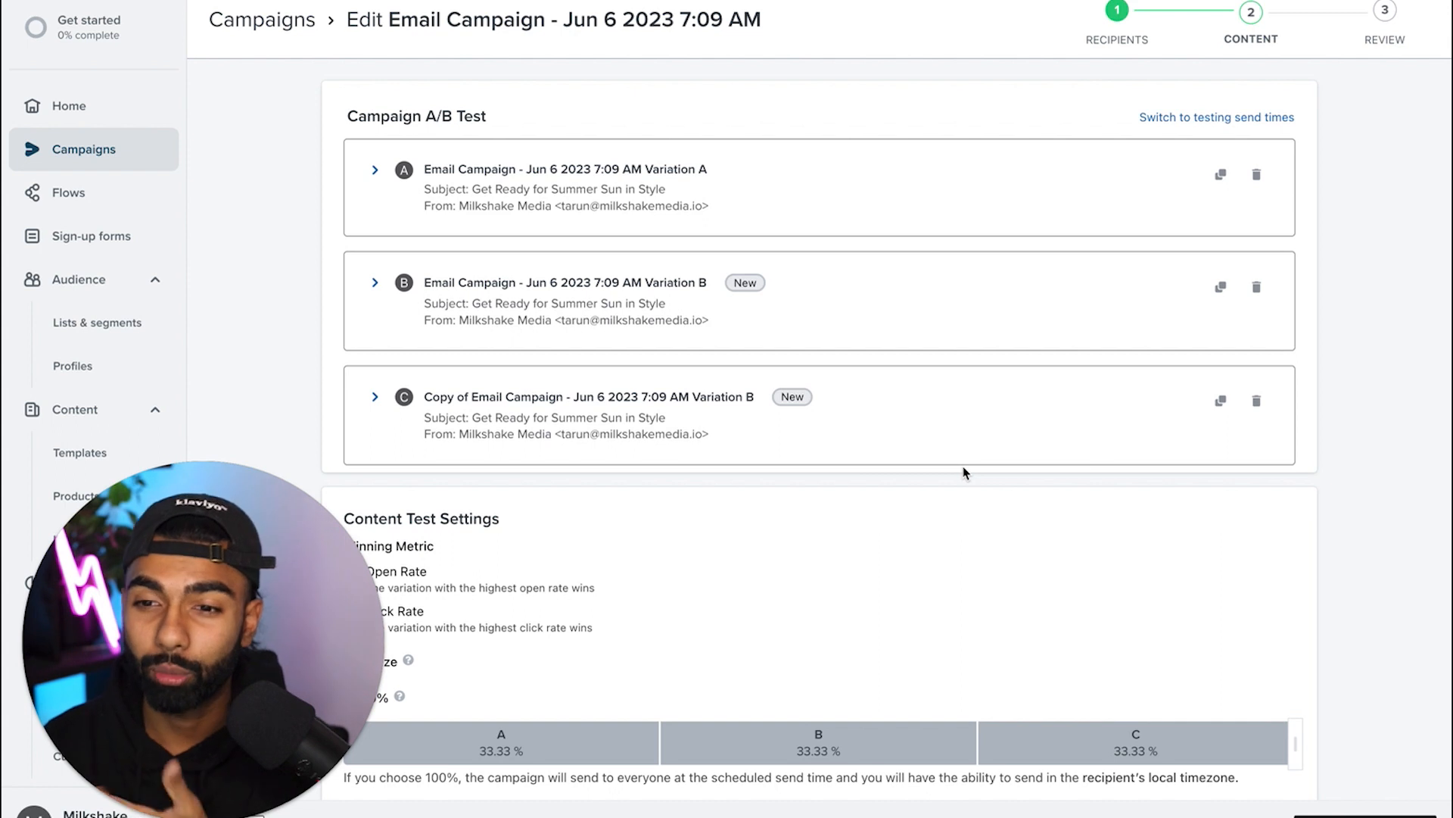
left_click(1259, 406)
left_click(908, 180)
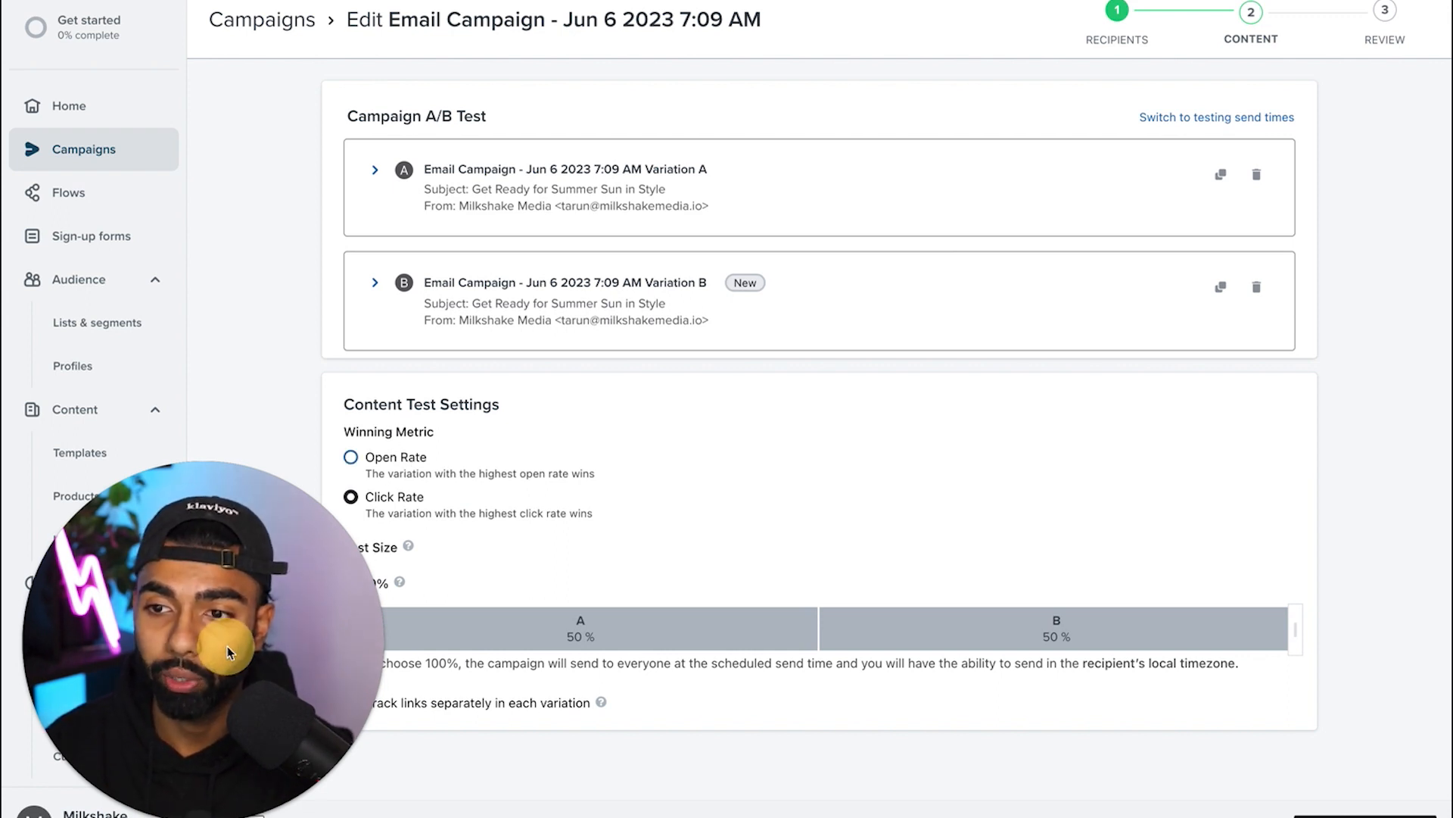
Set the content test's winning metric to Open Rate
left_click_drag(247, 643, 274, 633)
left_click(386, 468)
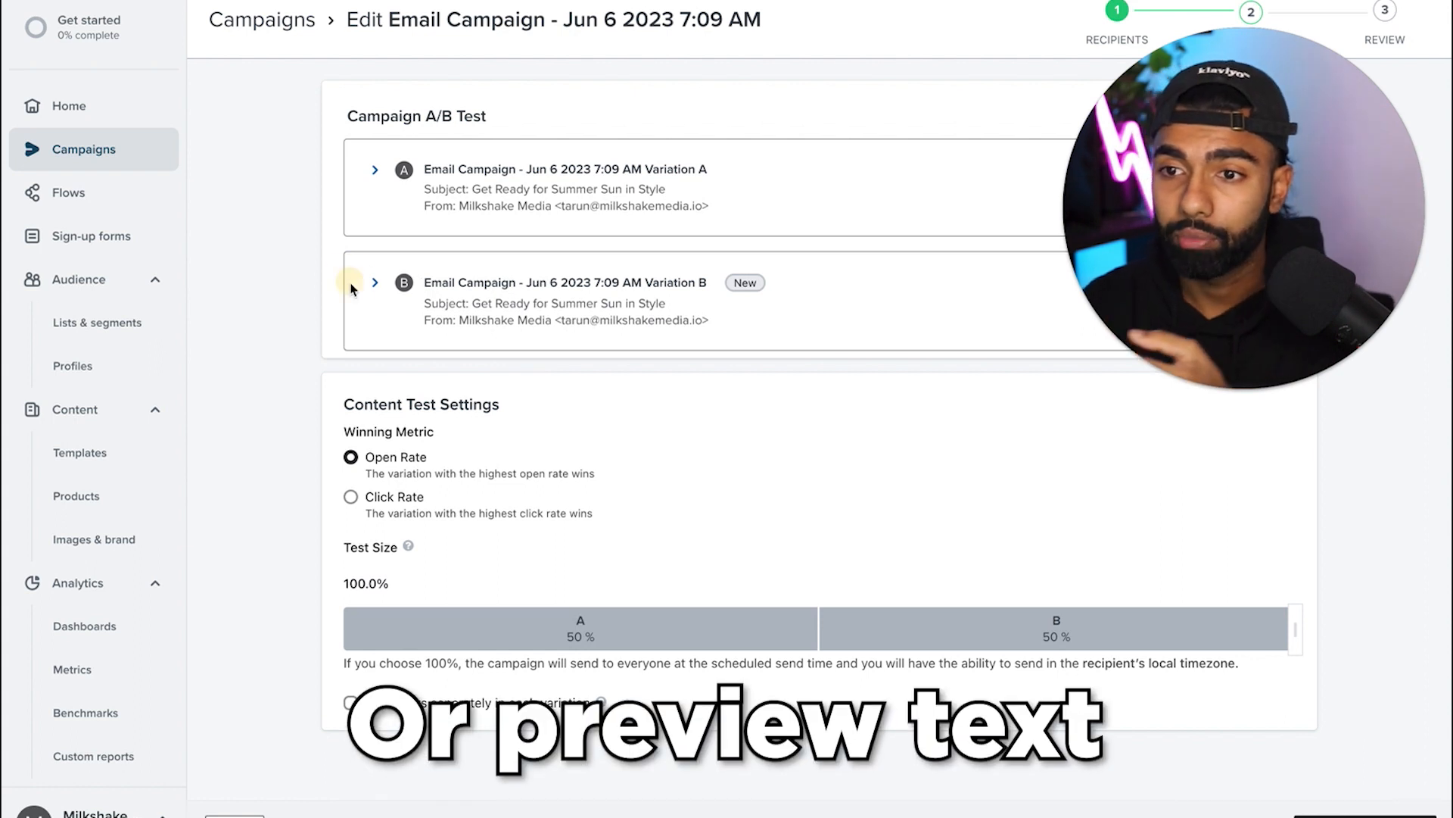
Expand Variation B to examine its subject line and other content fields, and collapse it again
left_click(376, 284)
left_click(416, 422)
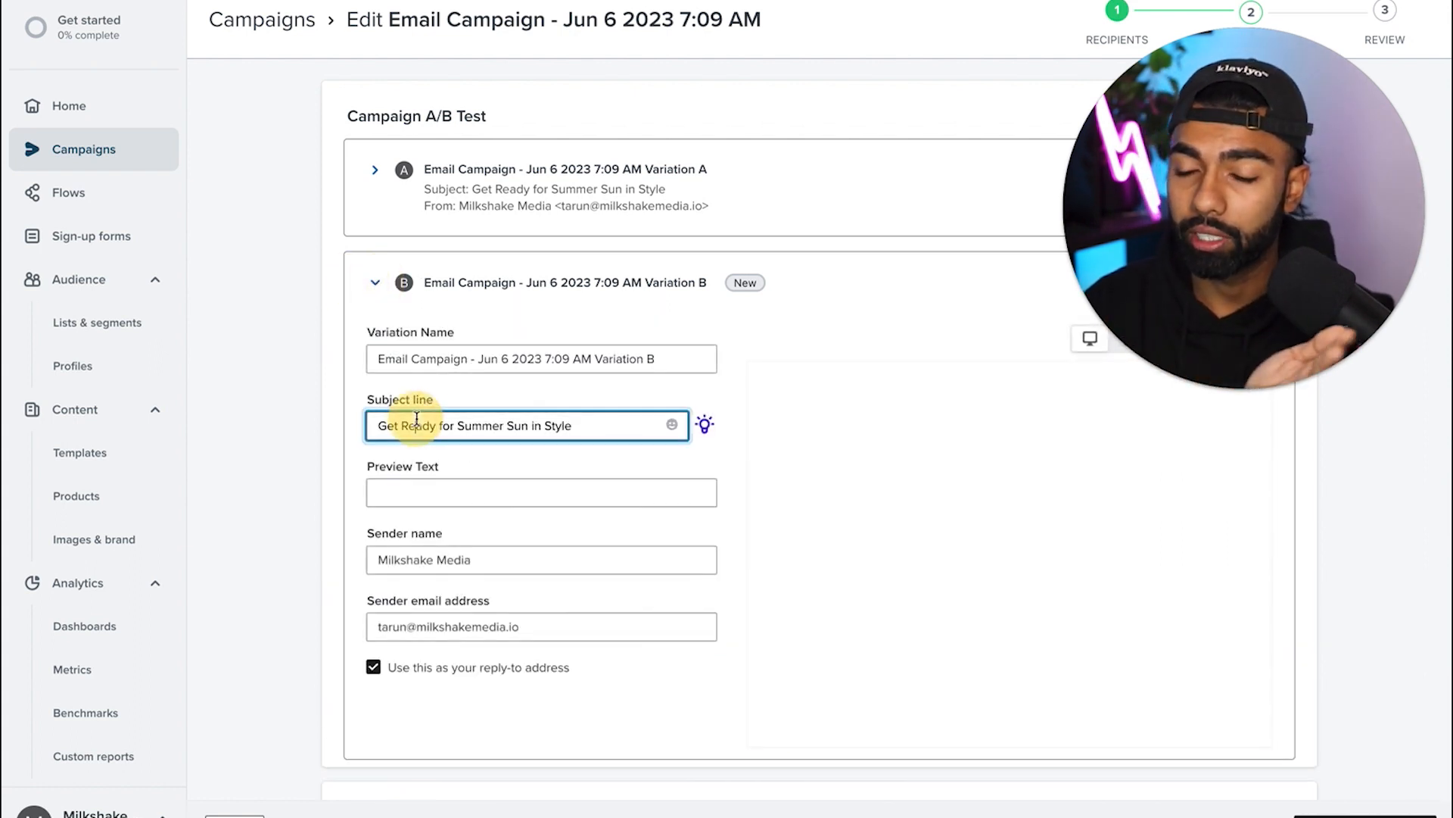
double_click(416, 422)
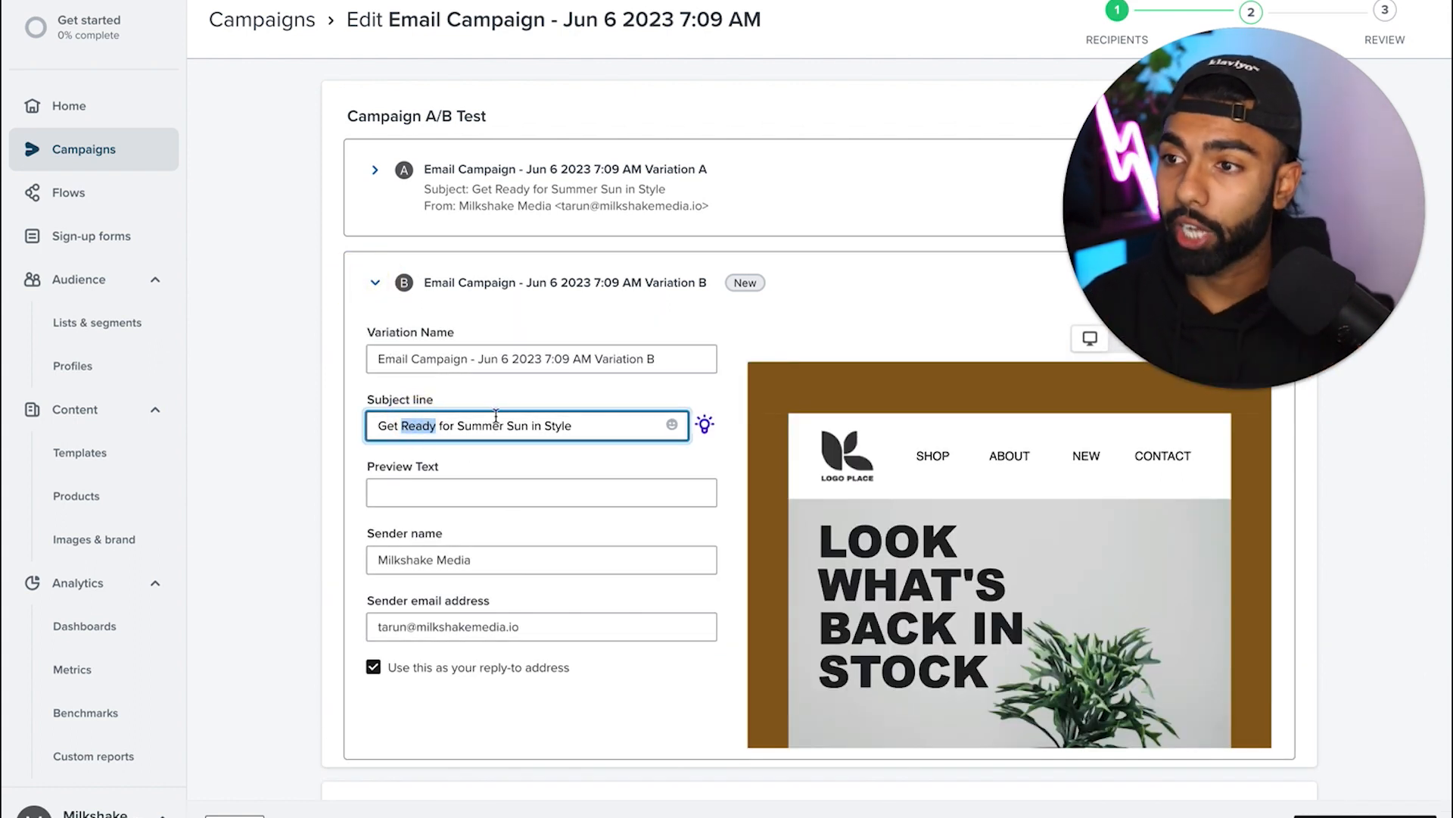
left_click(548, 424)
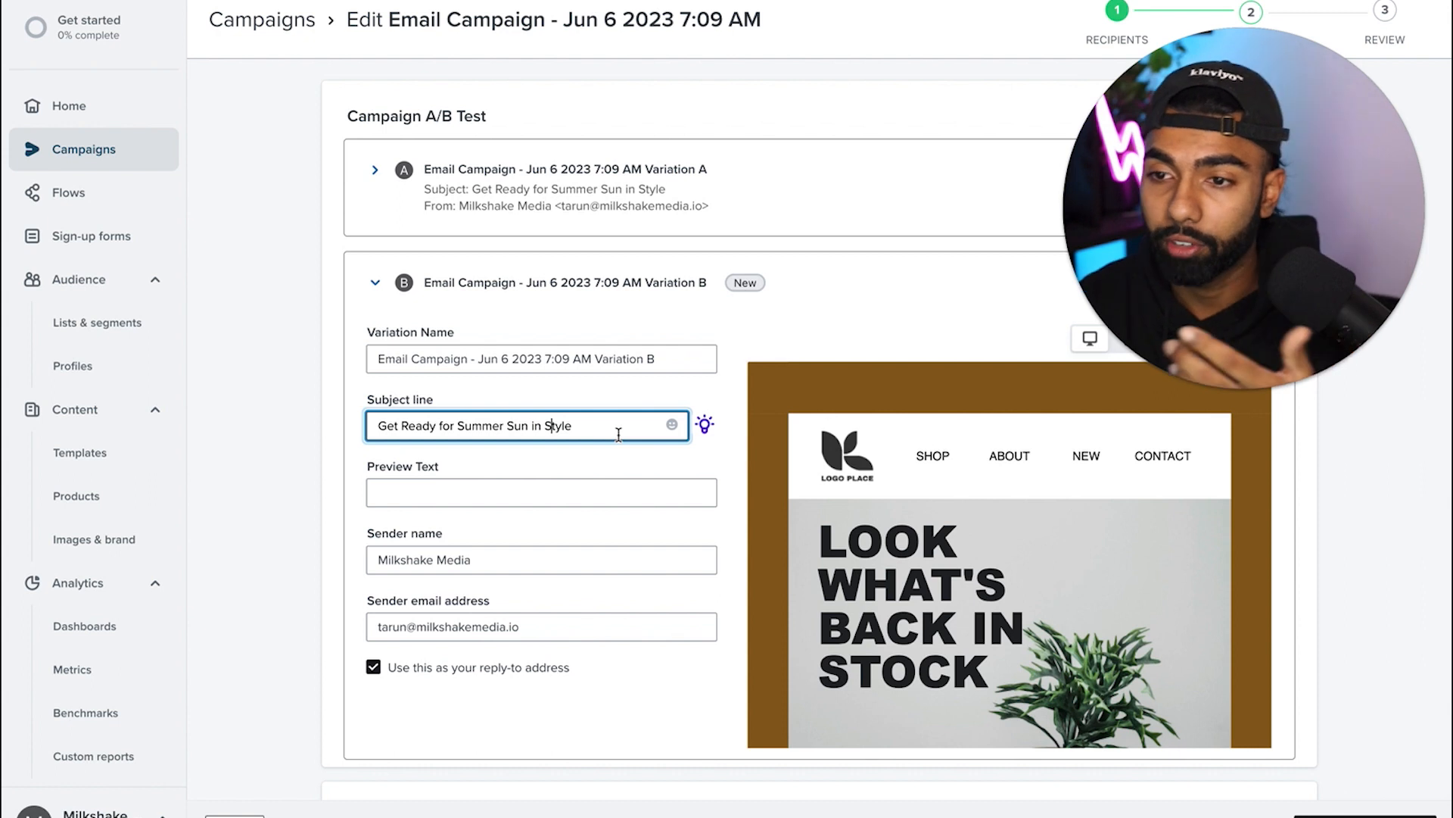
left_click(378, 283)
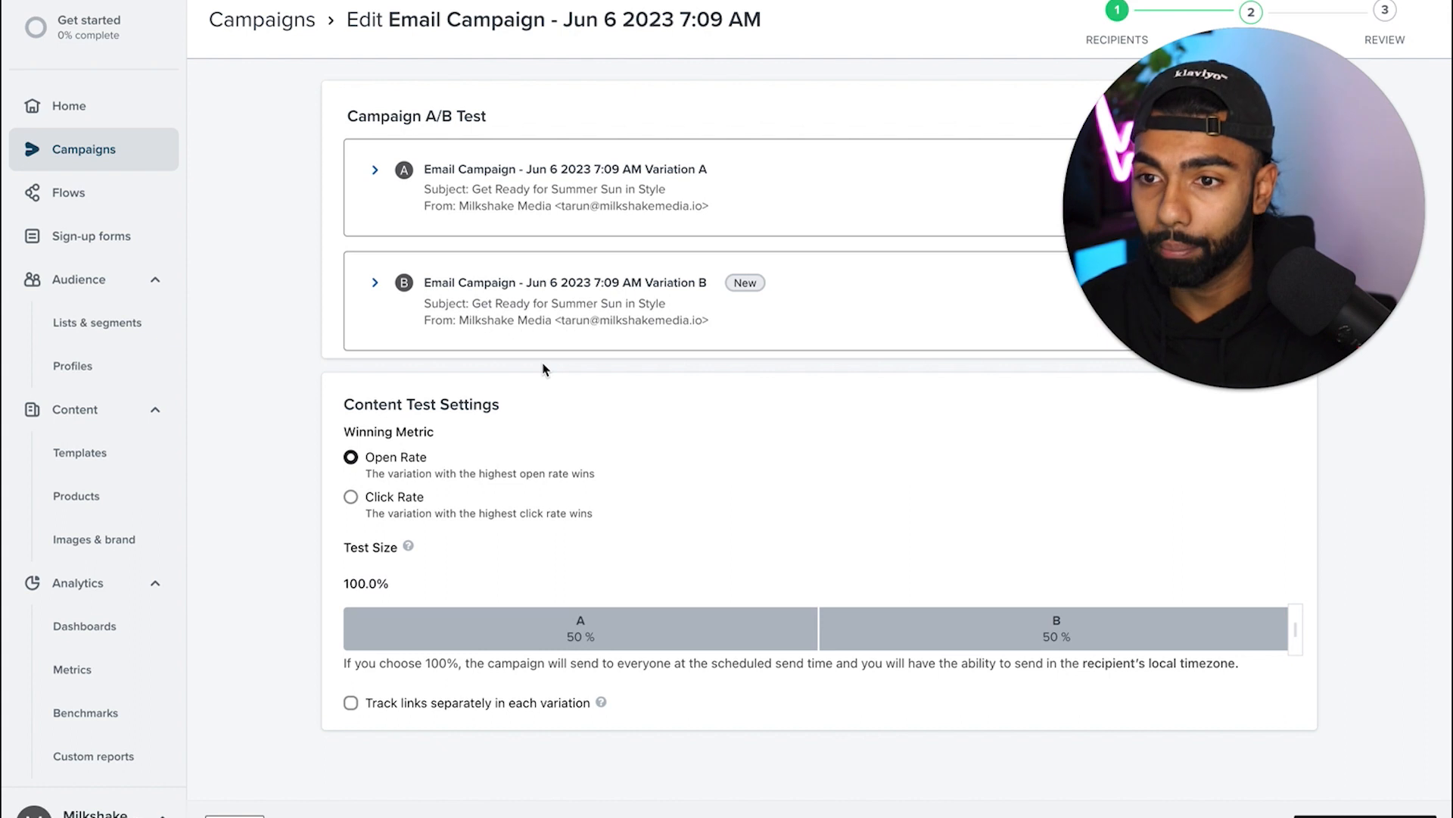
Compare the winning metric options and set the content test to Click Rate
left_click(356, 505)
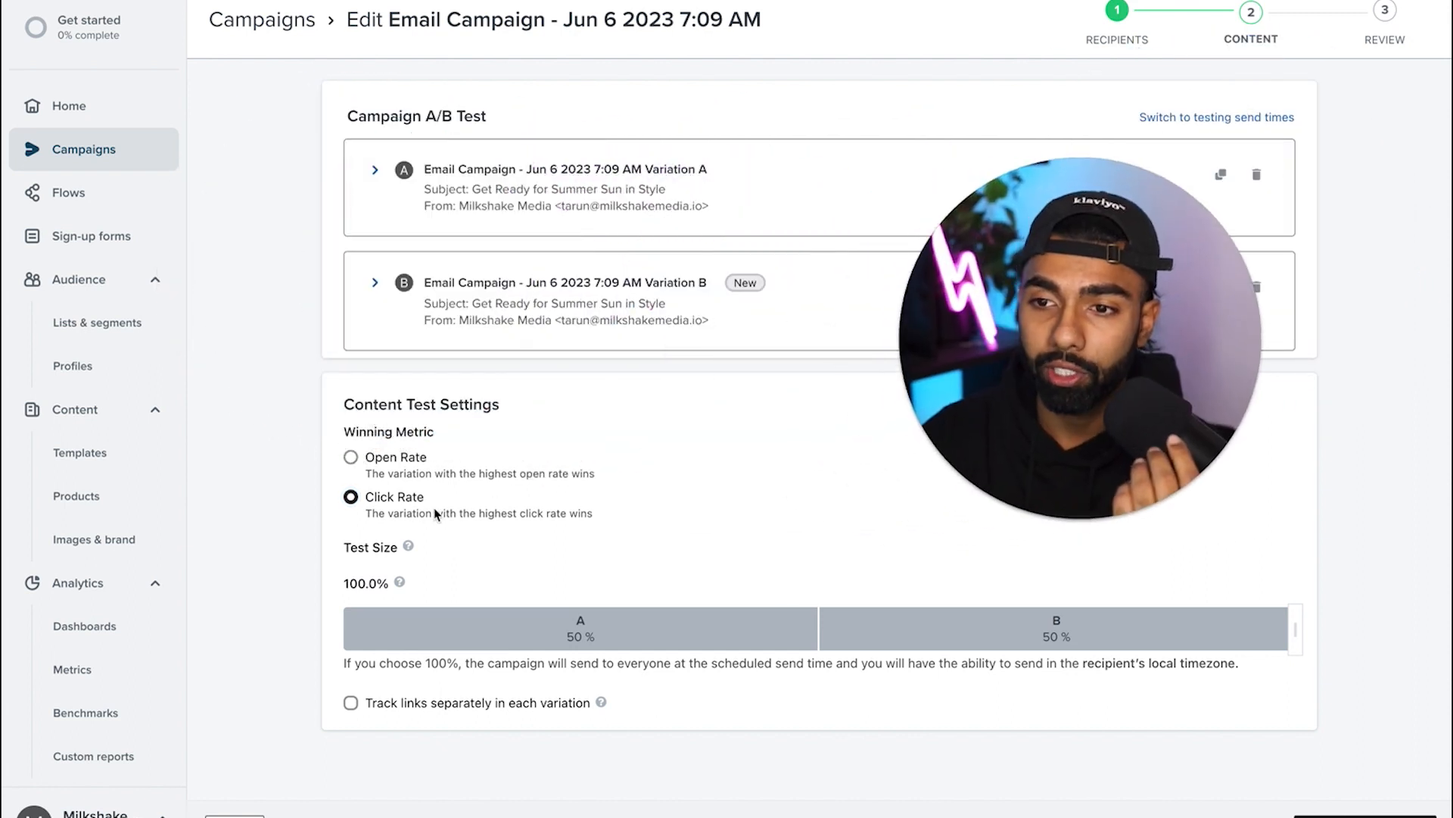
left_click(380, 471)
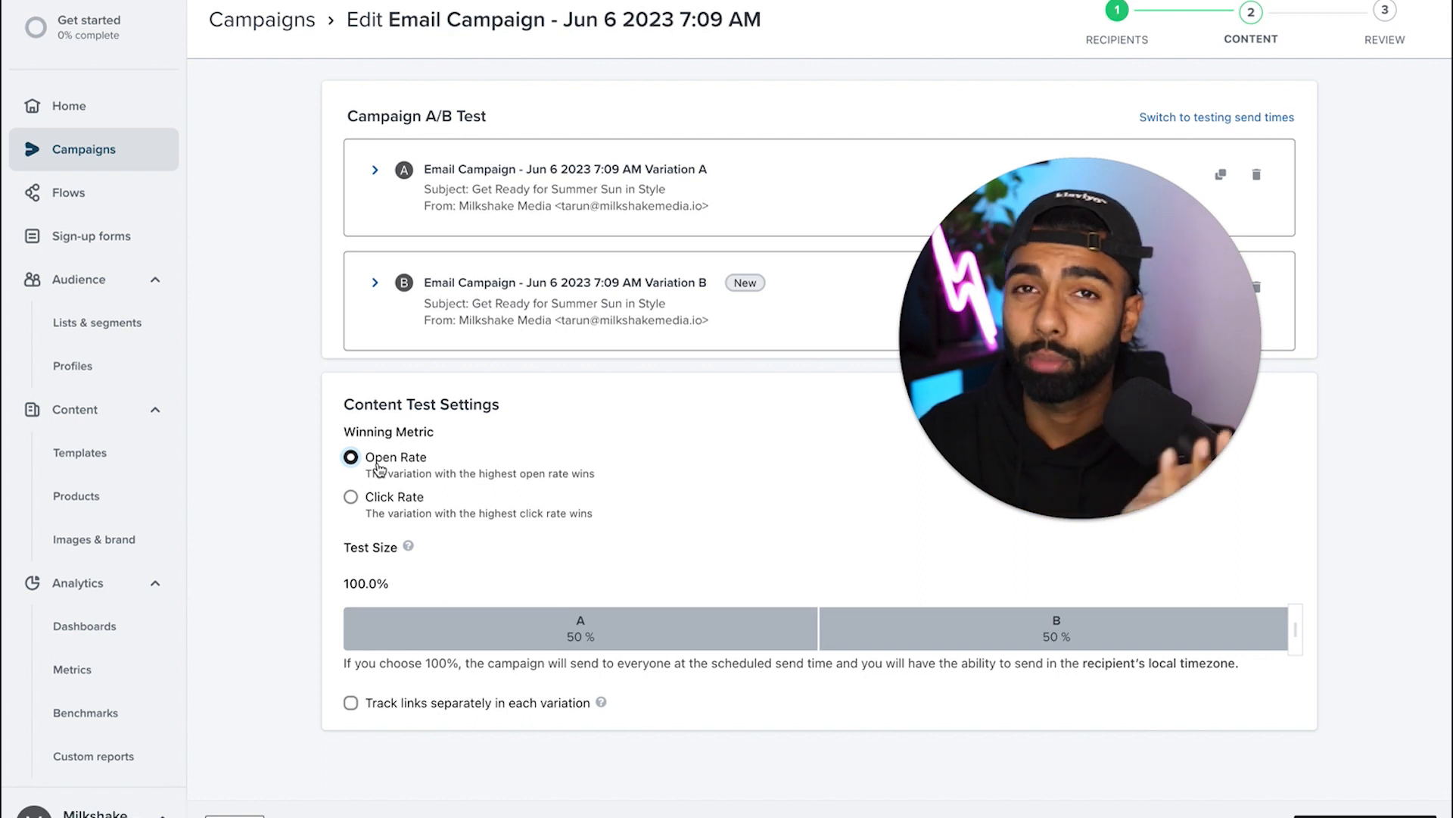
left_click(401, 500)
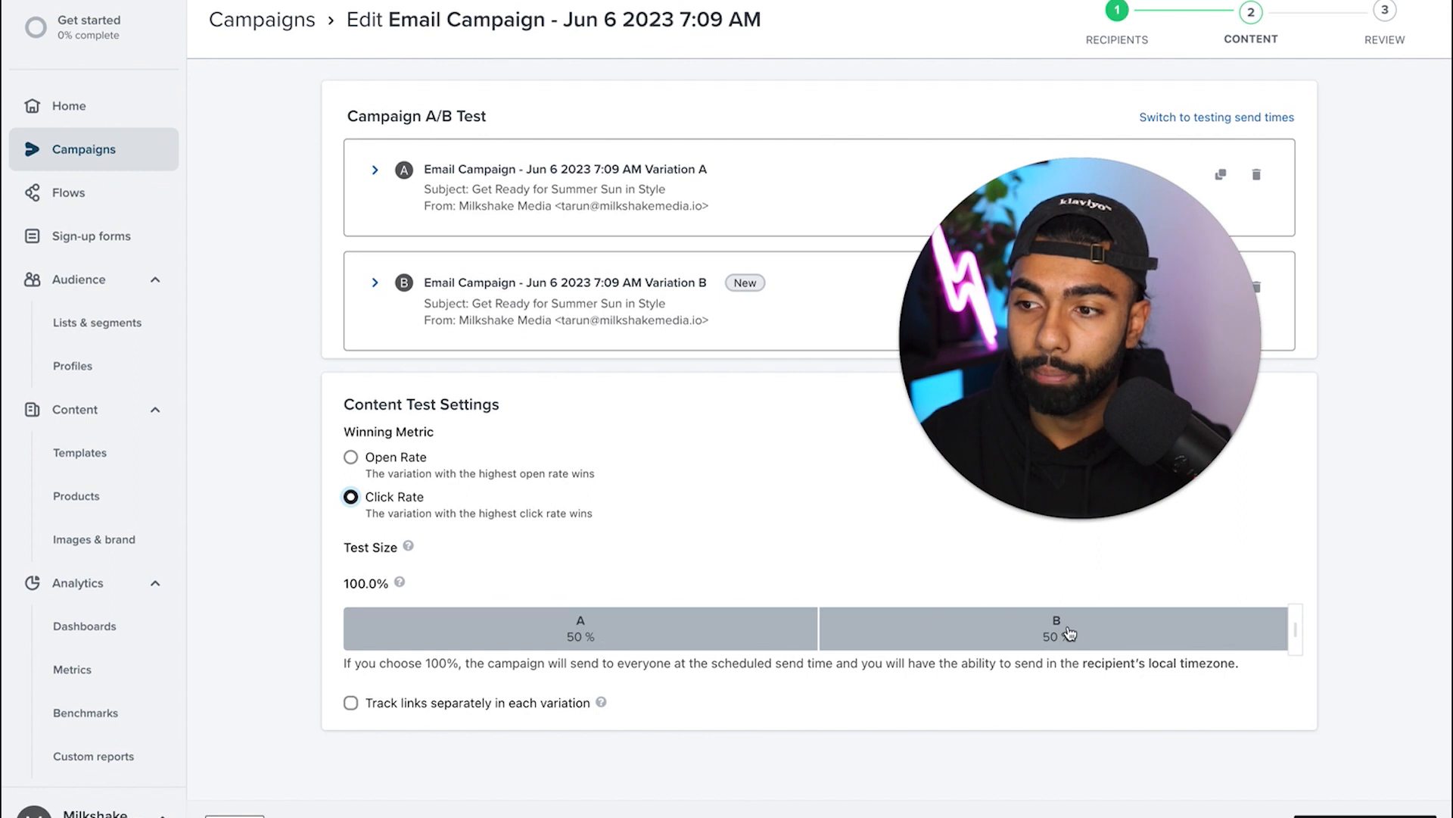
Try a 35% test size with 65% reserved for the winner, and restore the test size to 100%
left_click_drag(1118, 649, 676, 645)
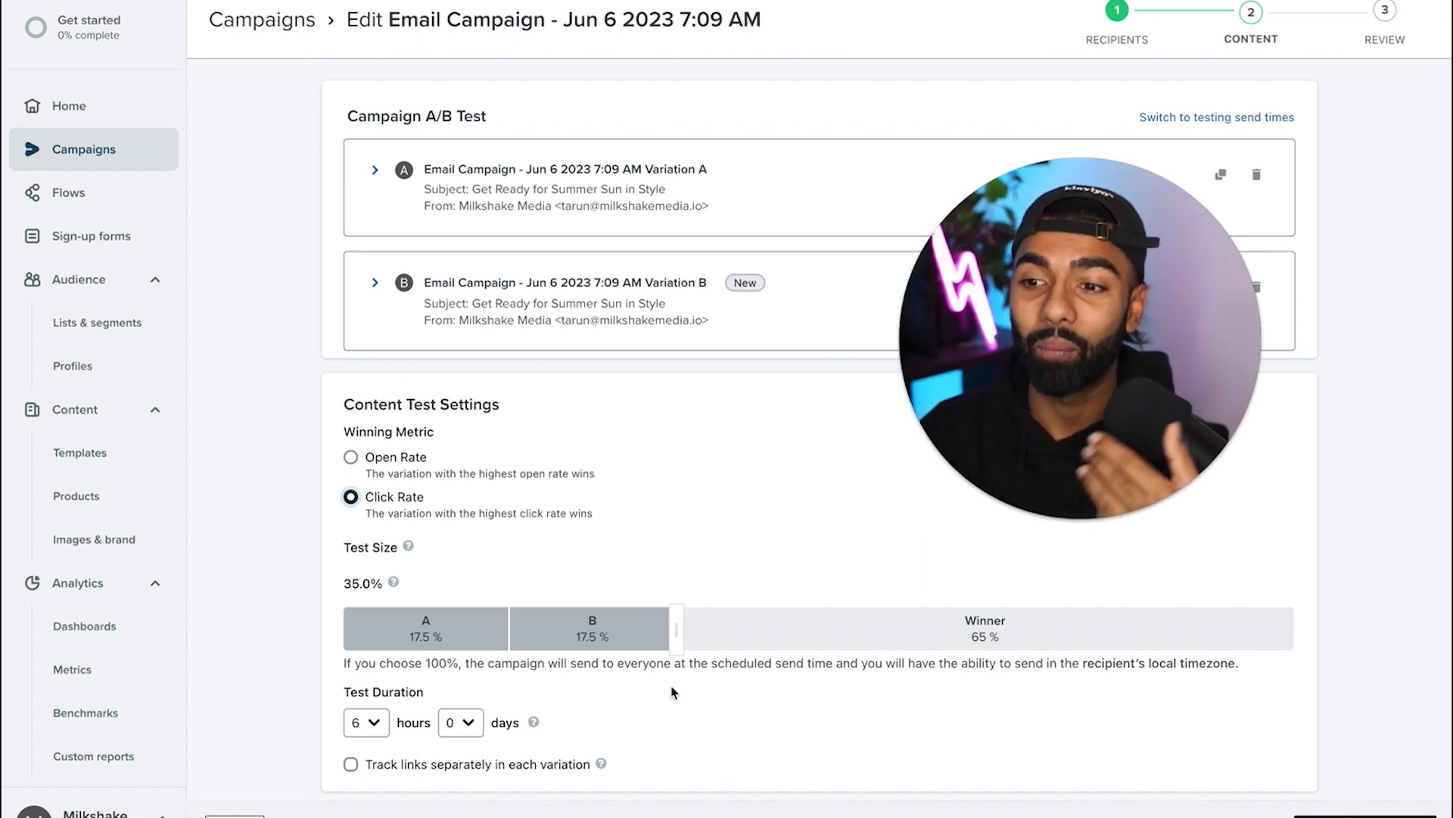
left_click_drag(677, 628, 1395, 633)
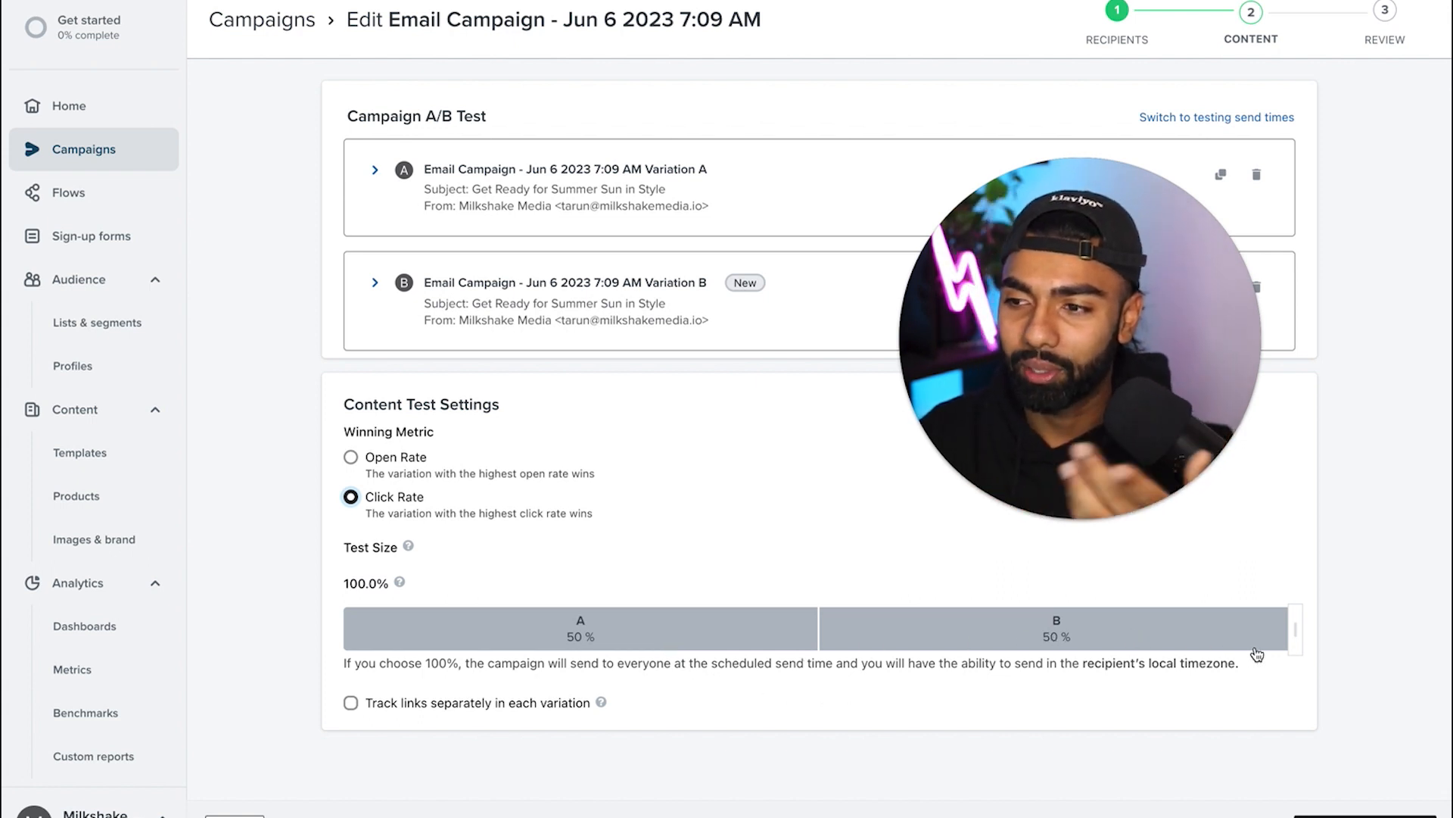
left_click_drag(1299, 640, 1395, 707)
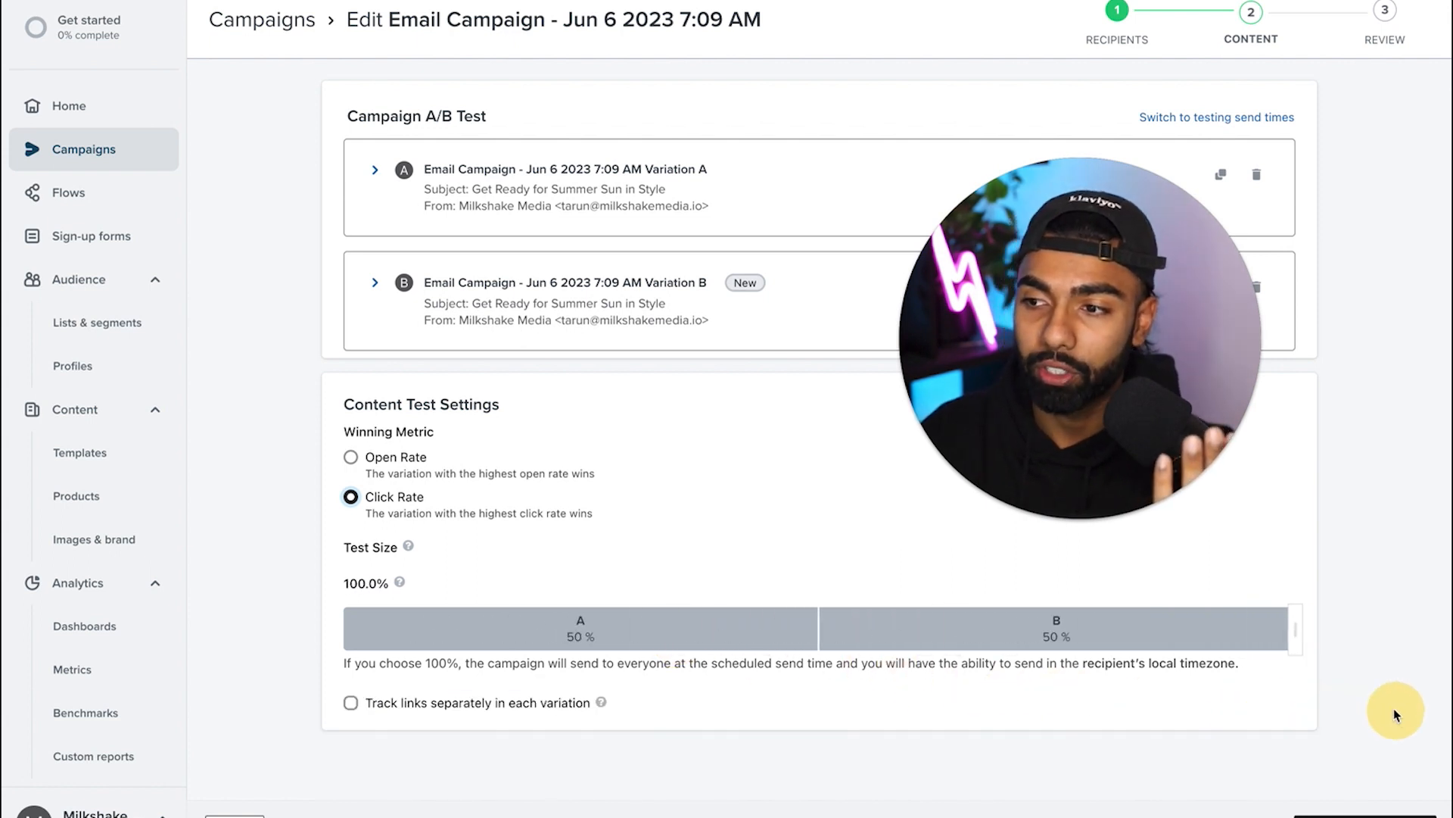
Open Variation B's email for editing and select the STOCK UP button block
left_click(821, 295)
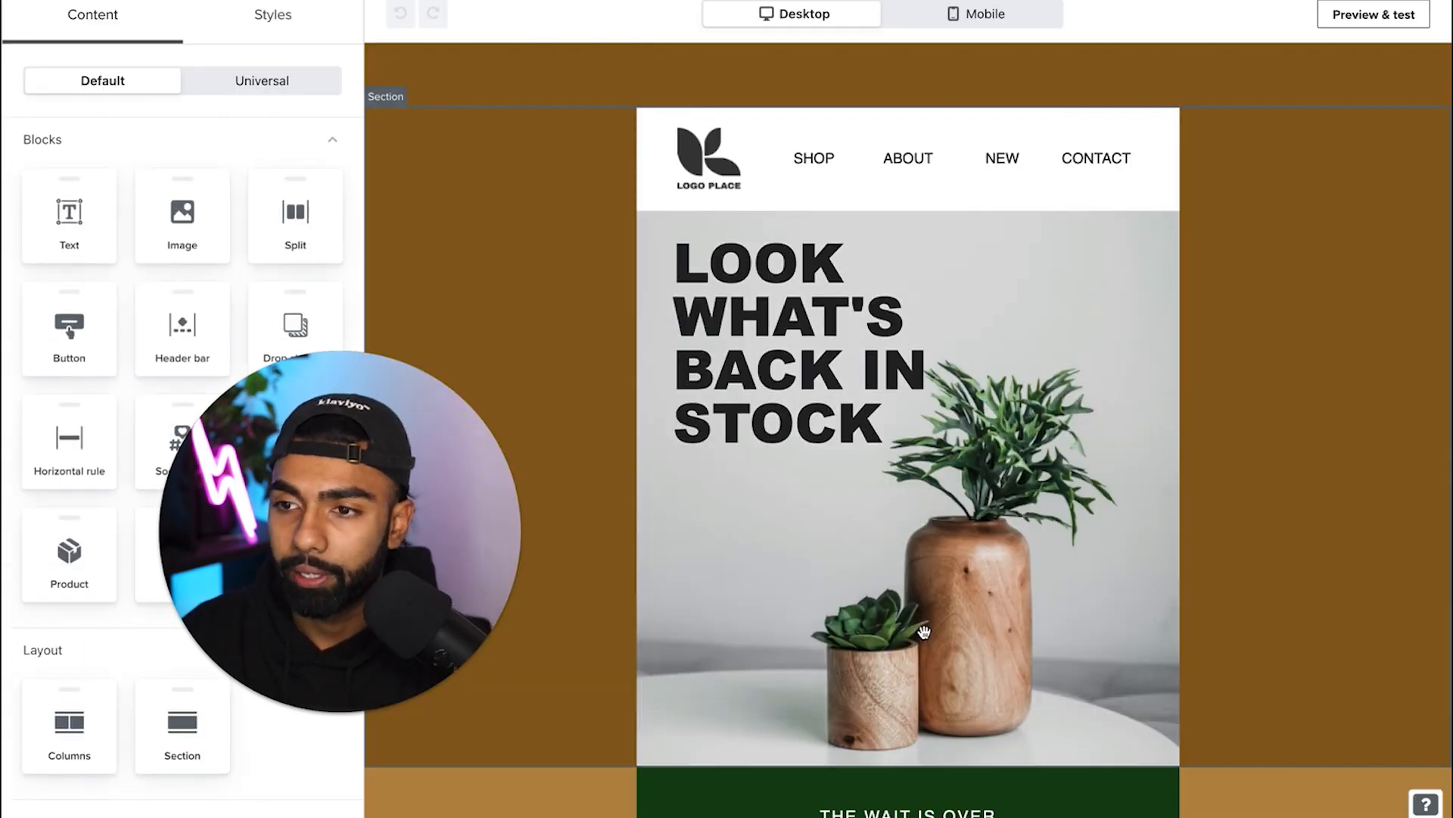
scroll(925, 633, "down", 2)
scroll(924, 631, "down", 5)
left_click(924, 568)
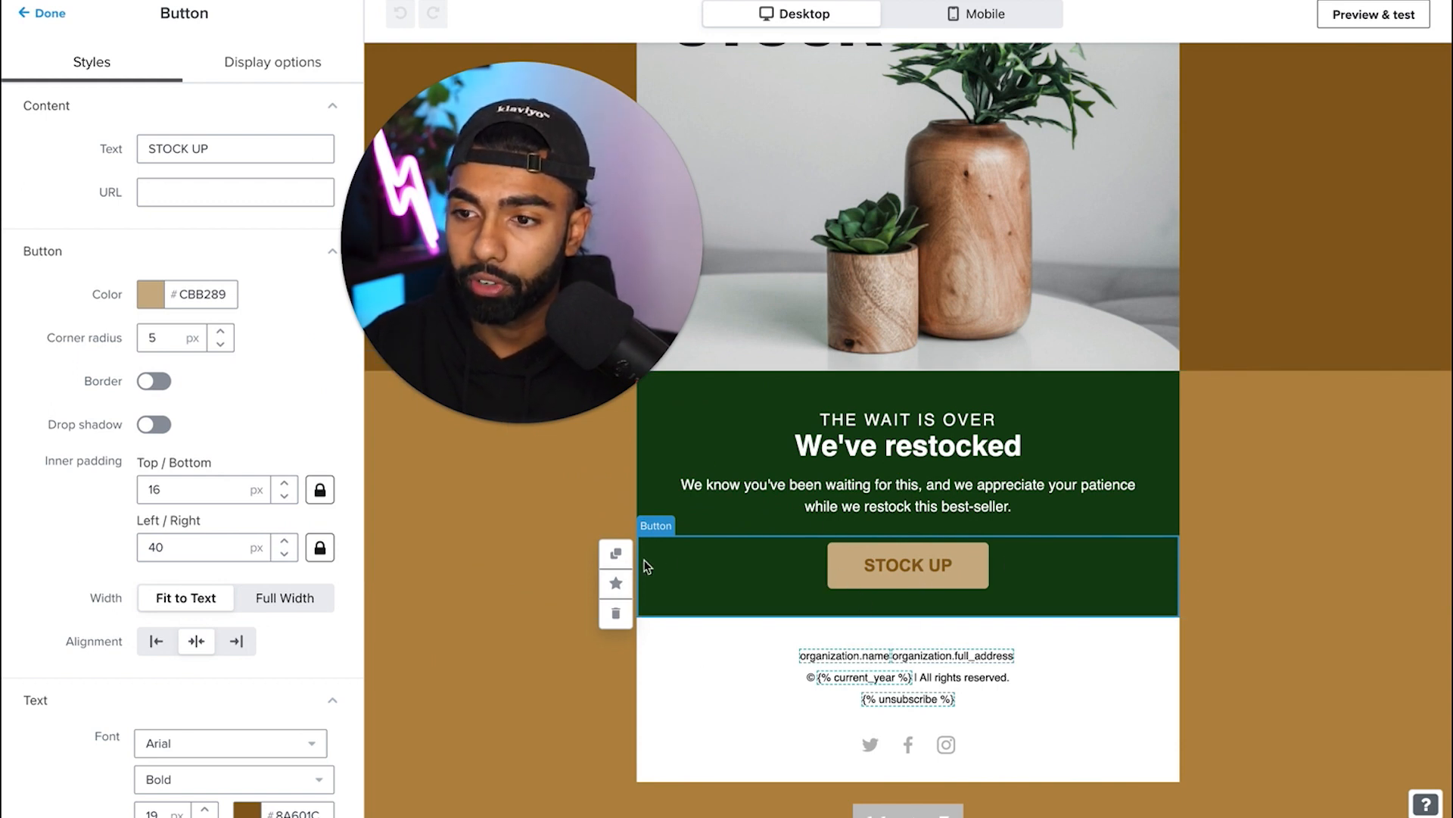
Try "Shop now" as the button text, and undo the change
triple_click(226, 153)
type("Shop now")
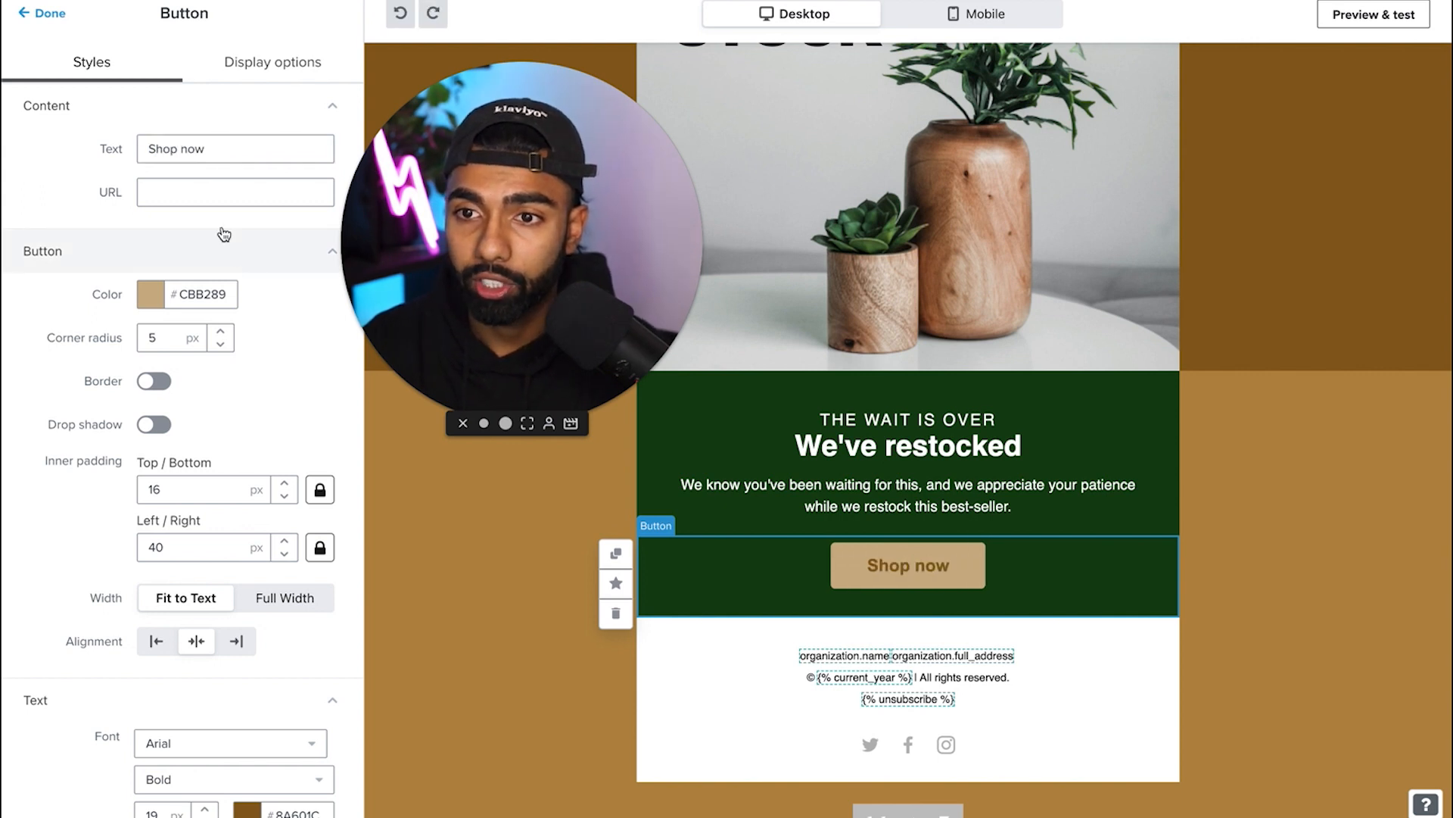
left_click(400, 12)
left_click(400, 13)
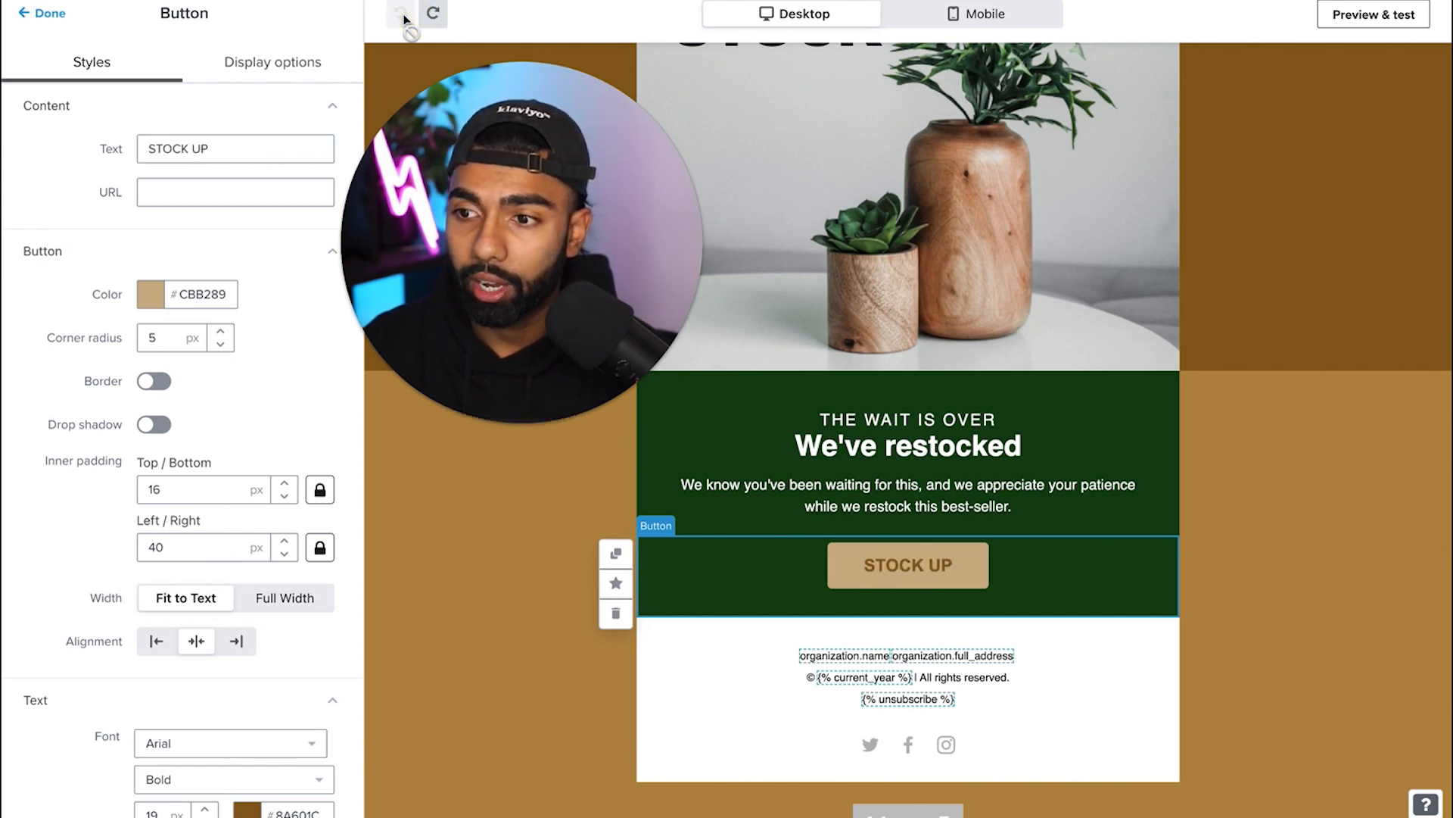
Try a bright green (69B509) as the STOCK UP button's color, and undo the color changes
left_click(182, 292)
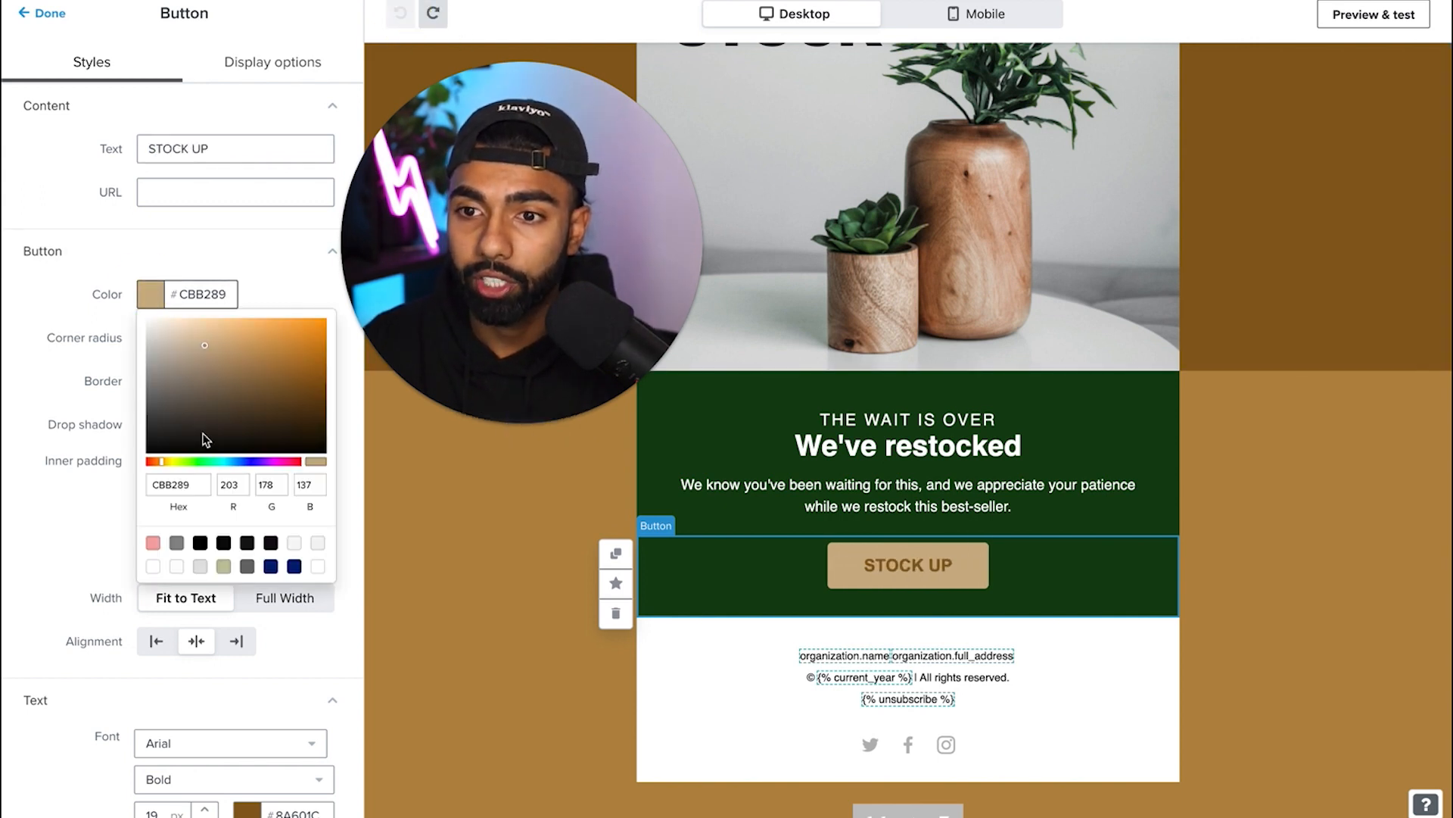
left_click(295, 397)
left_click(231, 405)
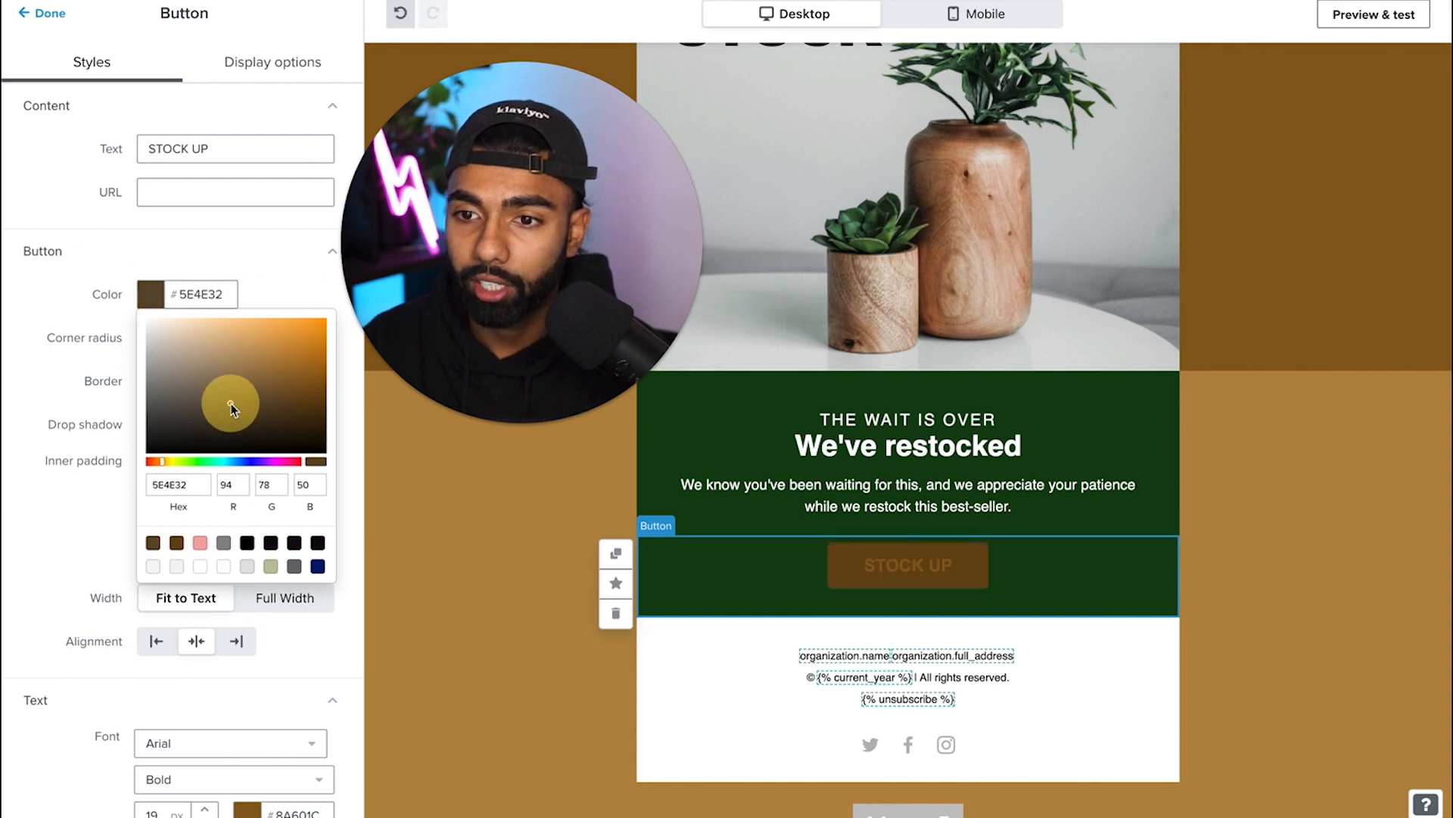
left_click(186, 462)
left_click(317, 357)
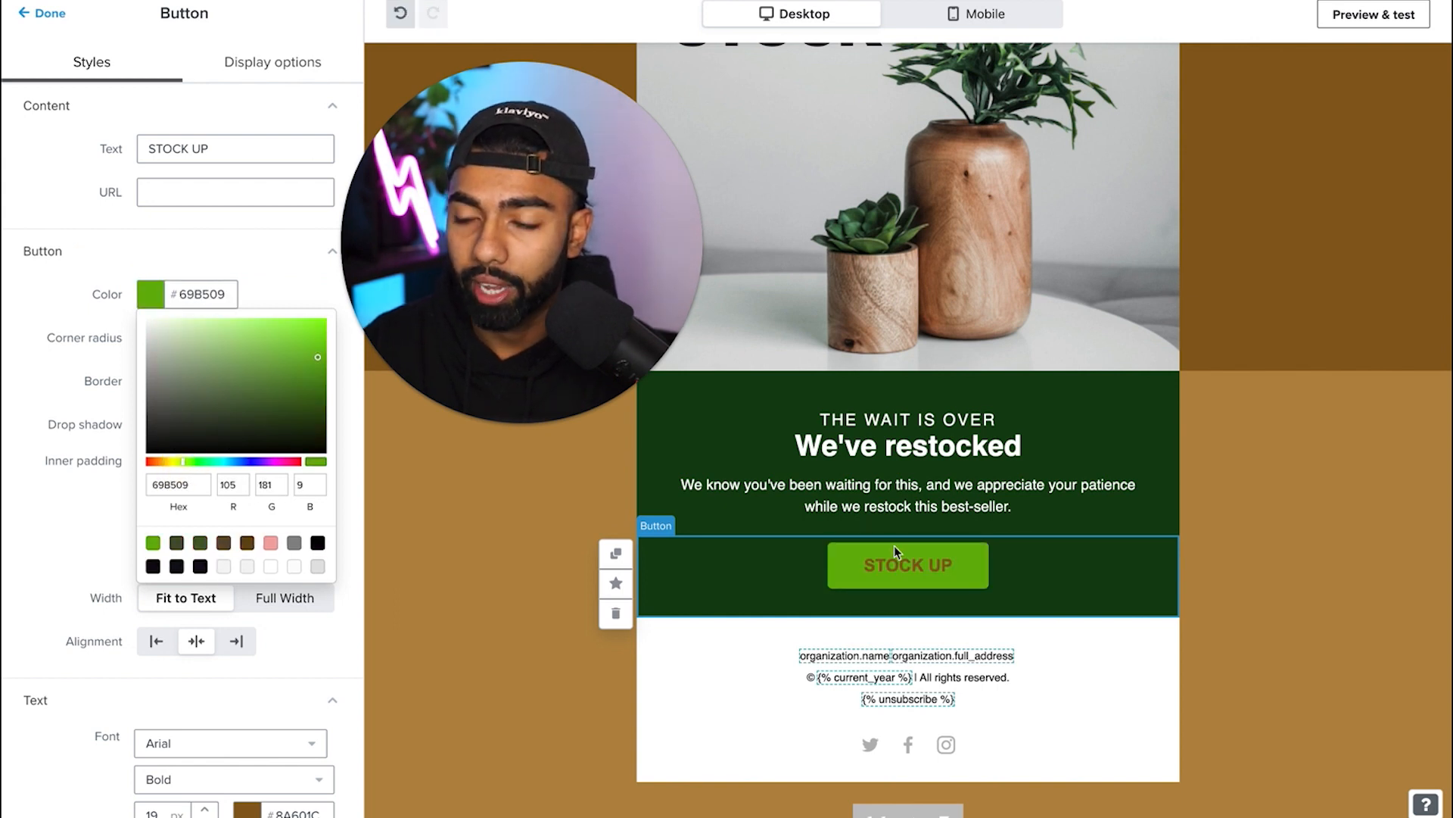
left_click(279, 255)
left_click(399, 12)
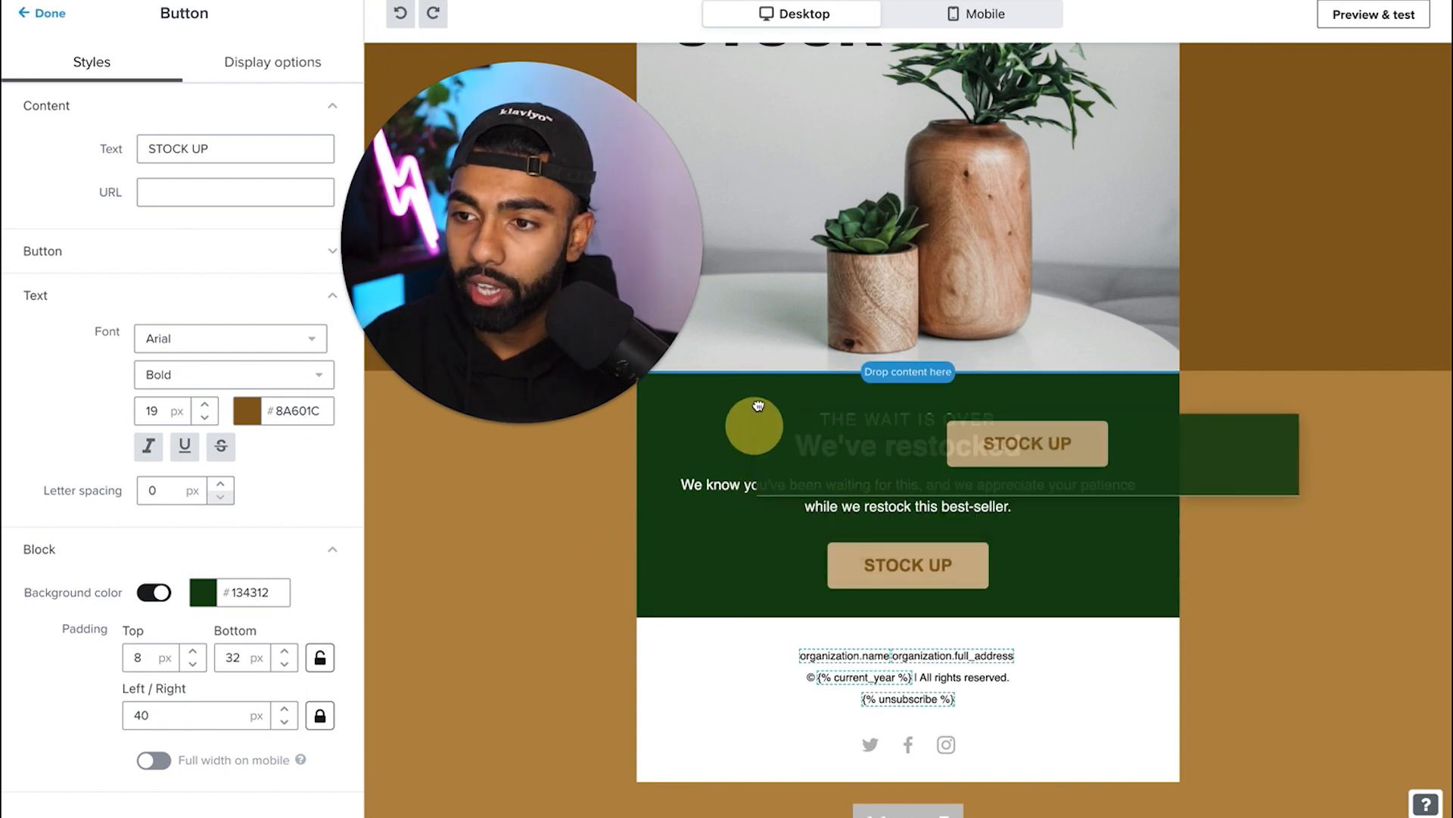
Move the STOCK UP button block directly below the hero image, above the "We've restocked" text
scroll(921, 381, "up", 5)
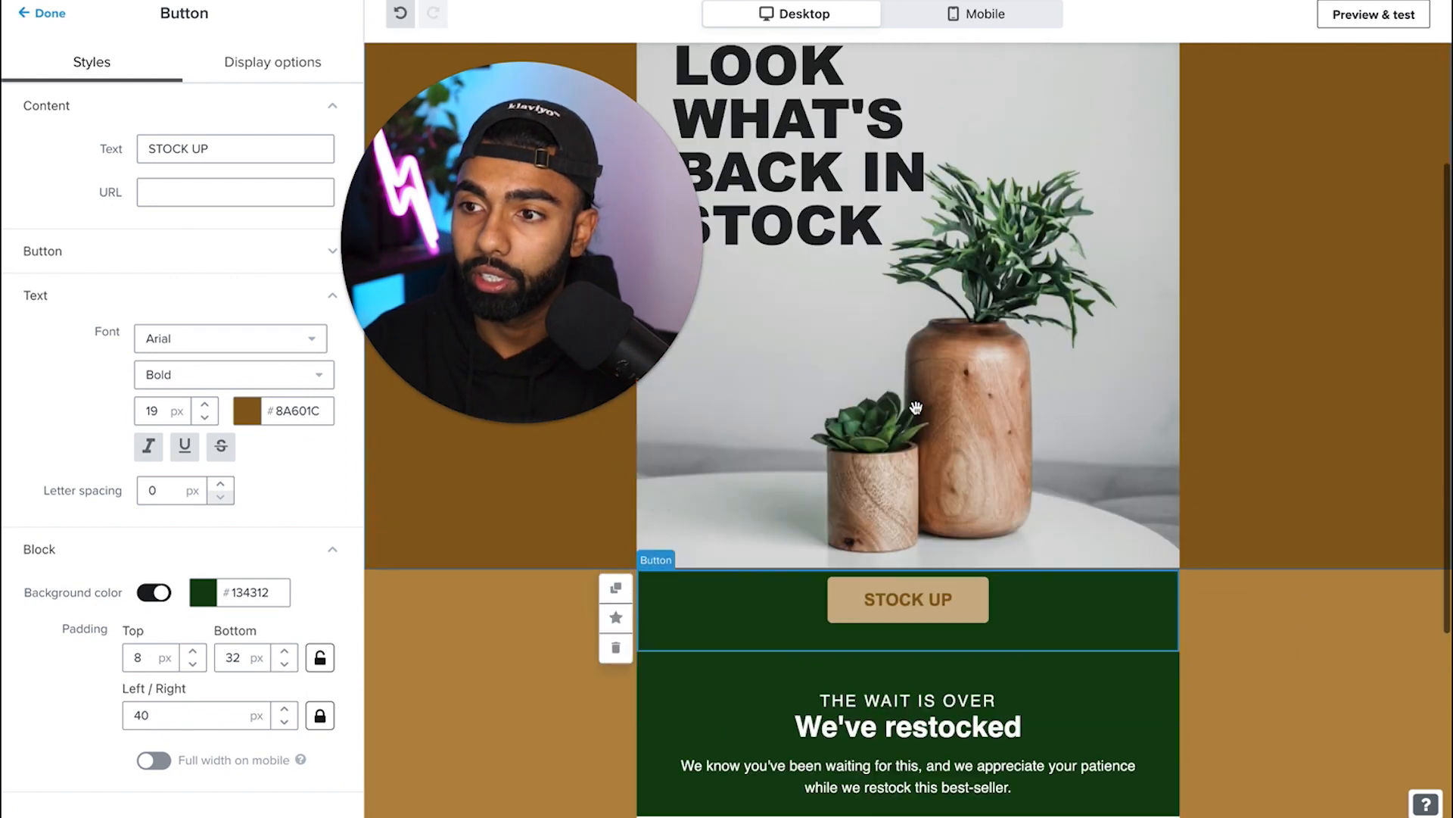
scroll(823, 751, "down", 6)
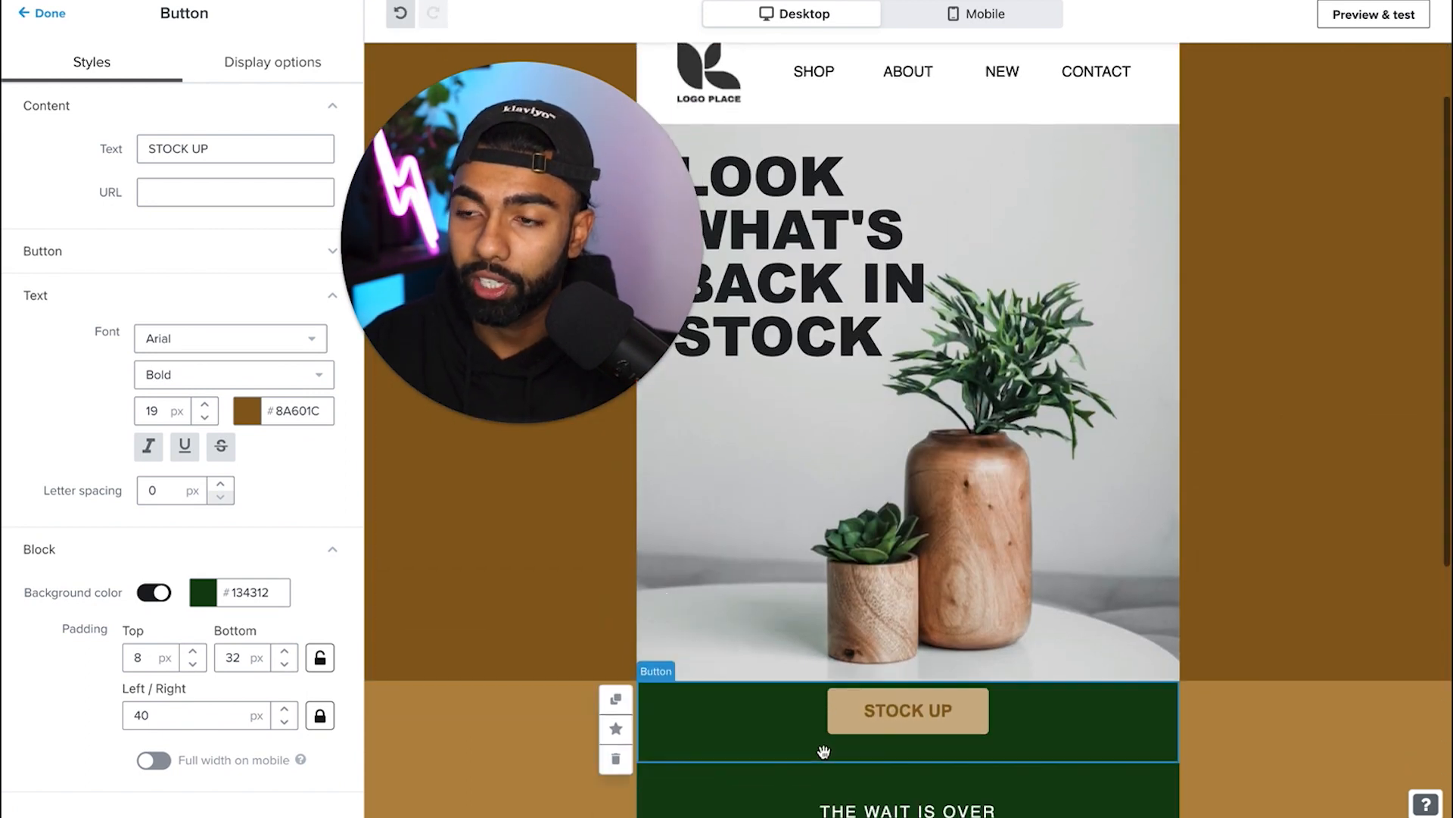
scroll(824, 751, "up", 5)
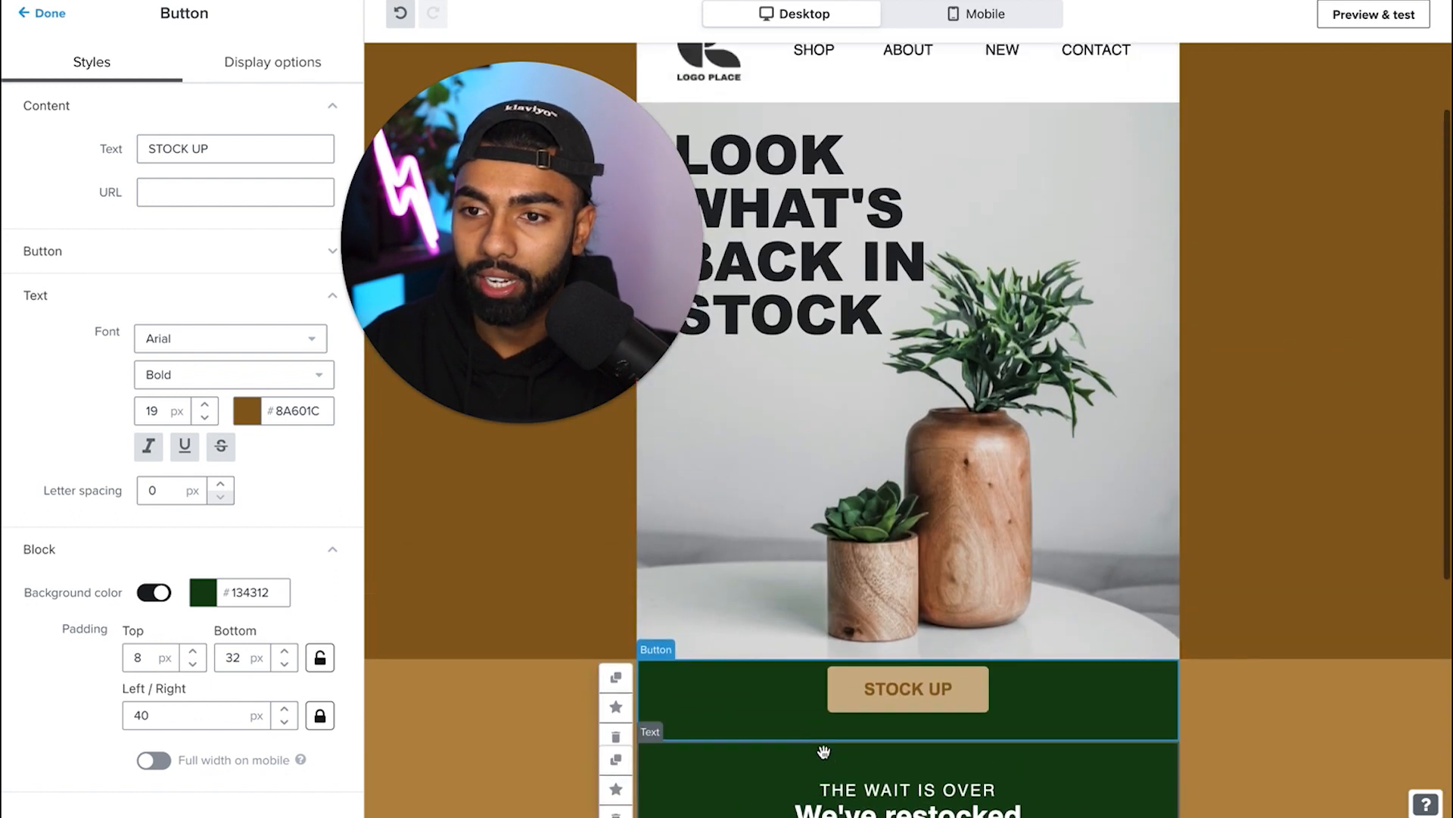
Replace the "Look what's back in stock" headline over the hero image with "Just Dropped"
left_click(897, 358)
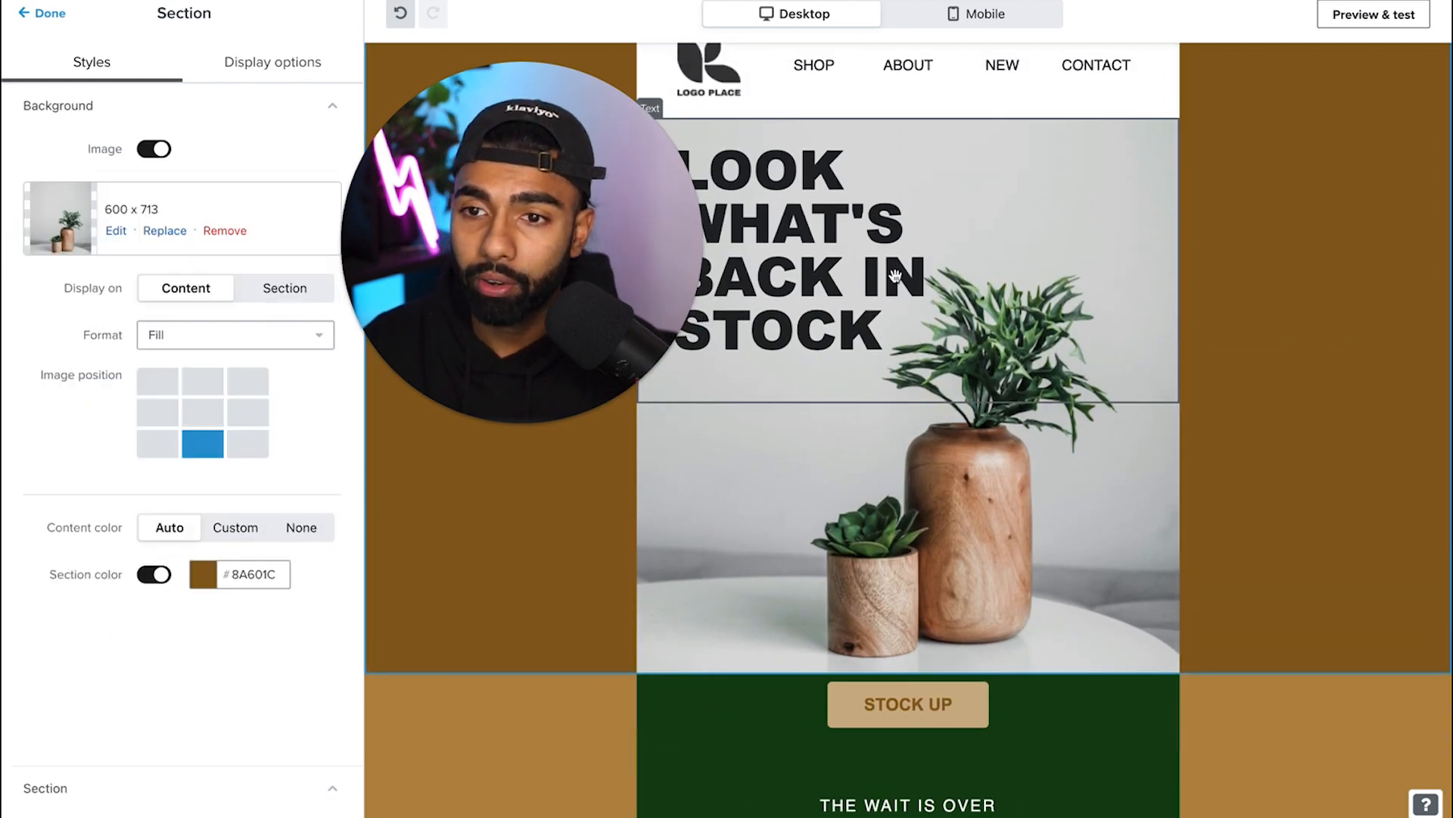
left_click(876, 243)
left_click(181, 297)
double_click(181, 296)
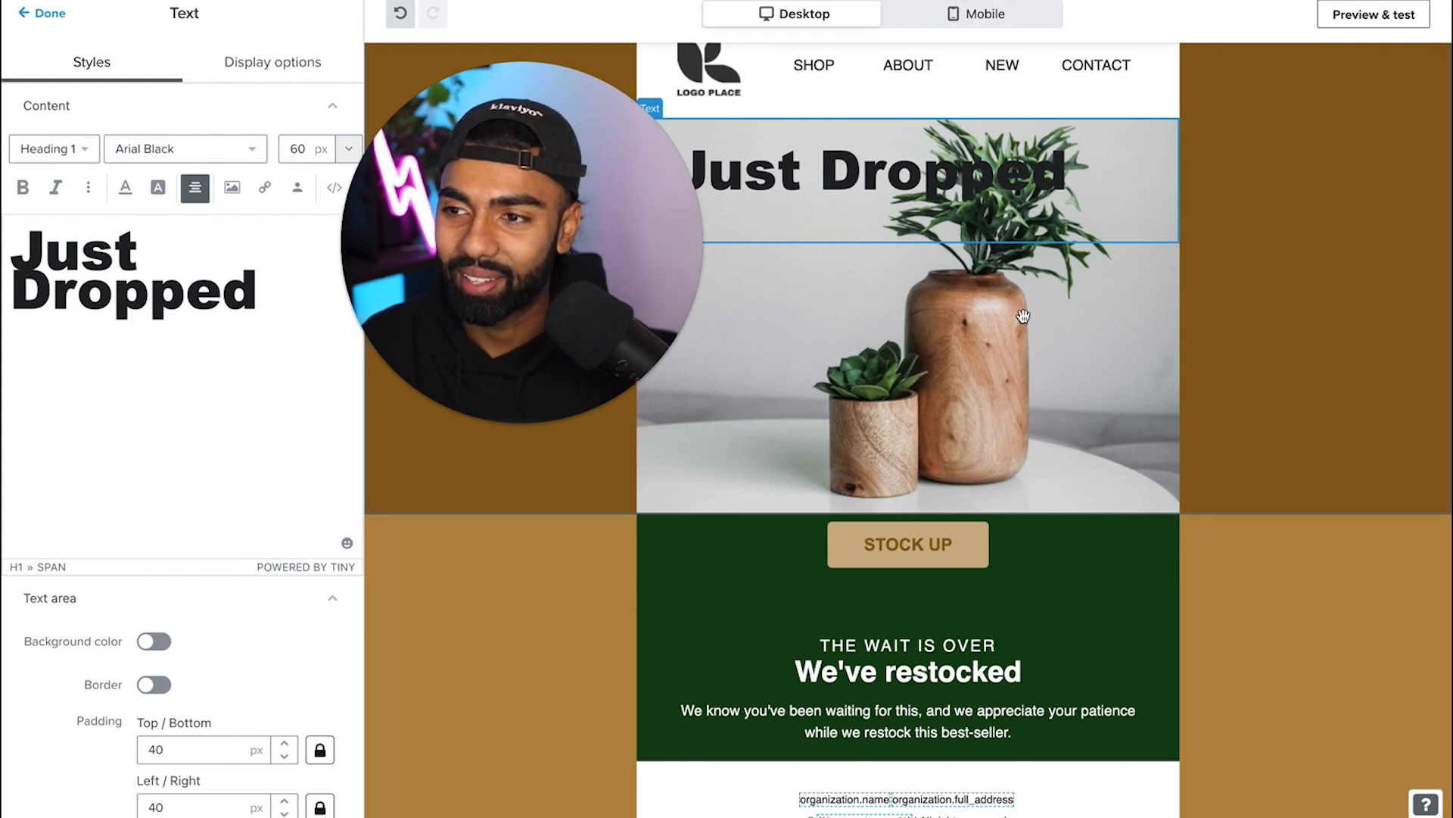
scroll(969, 331, "down", 4)
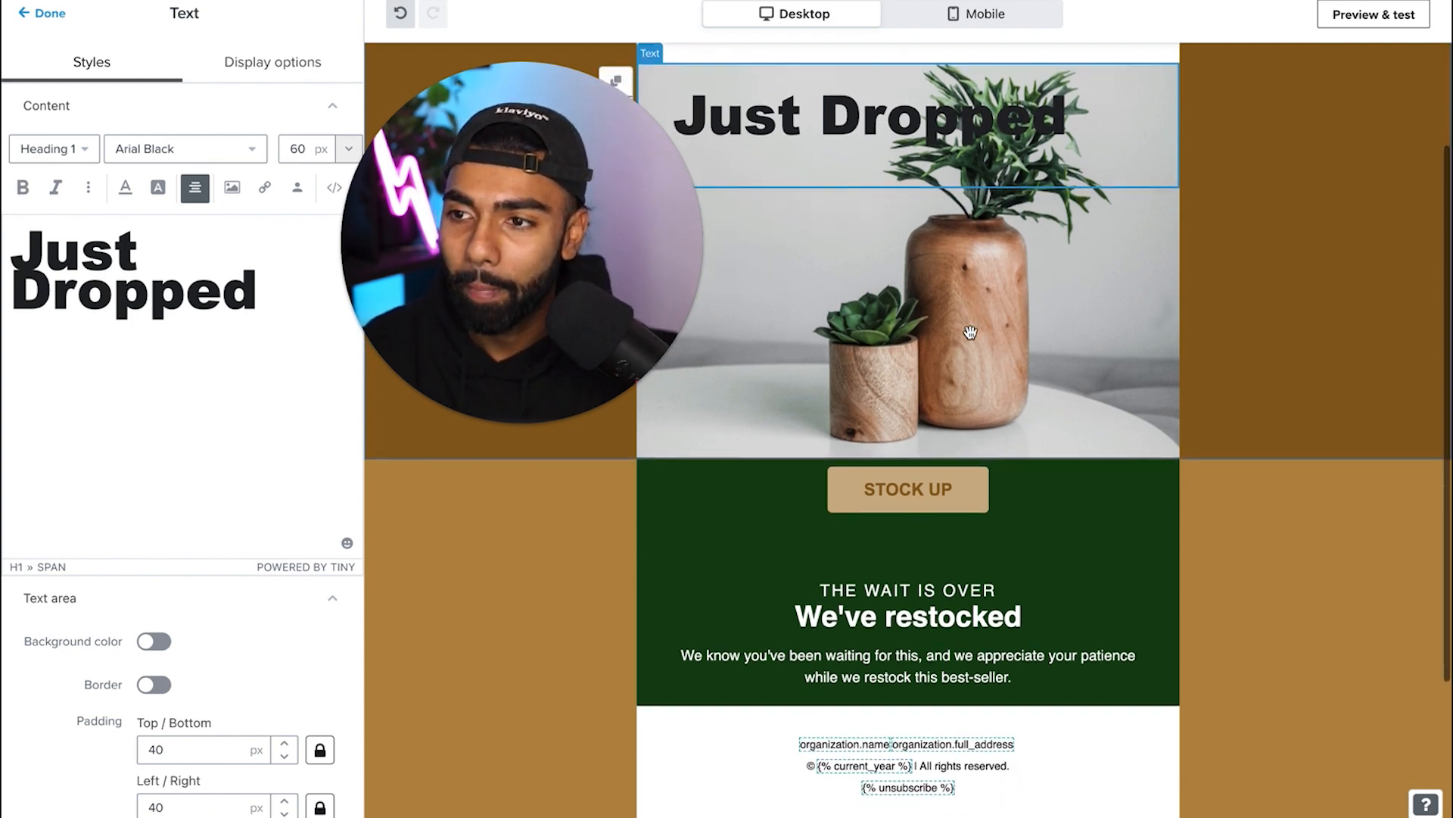
scroll(970, 332, "up", 3)
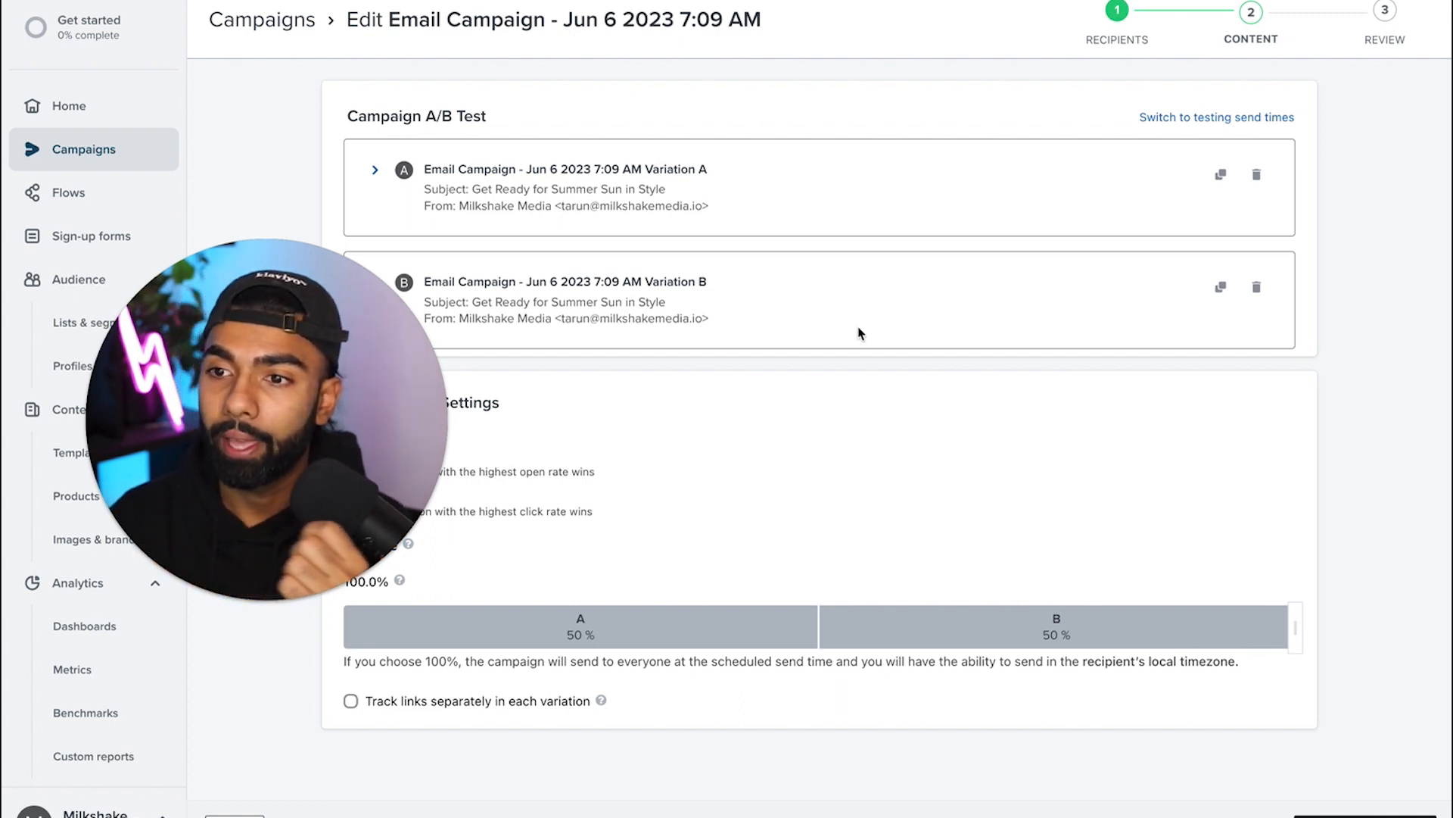
Switch the A/B test to testing send times and set Variation A's send time to 6:15 am
left_click(1181, 118)
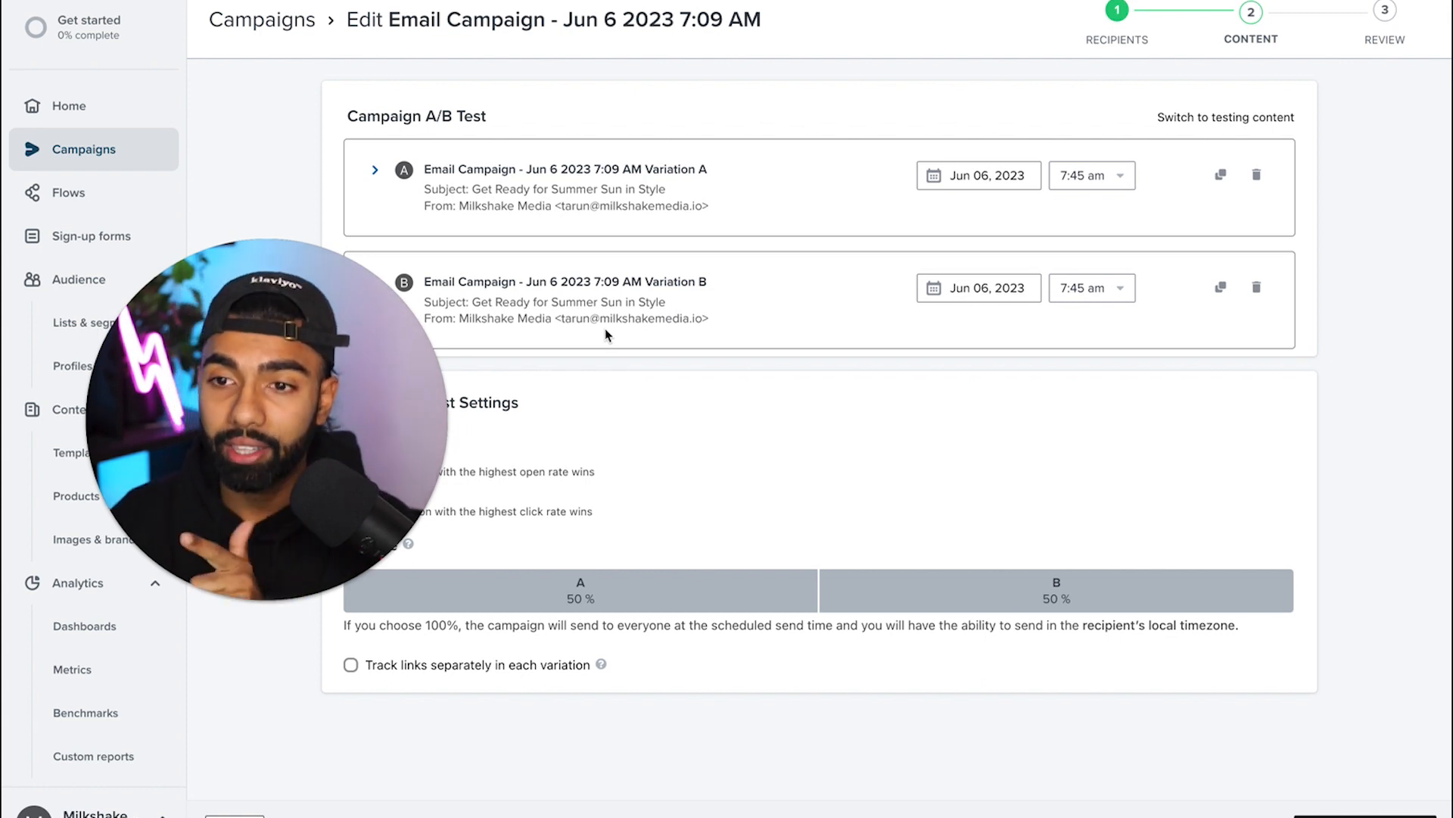
left_click(1090, 175)
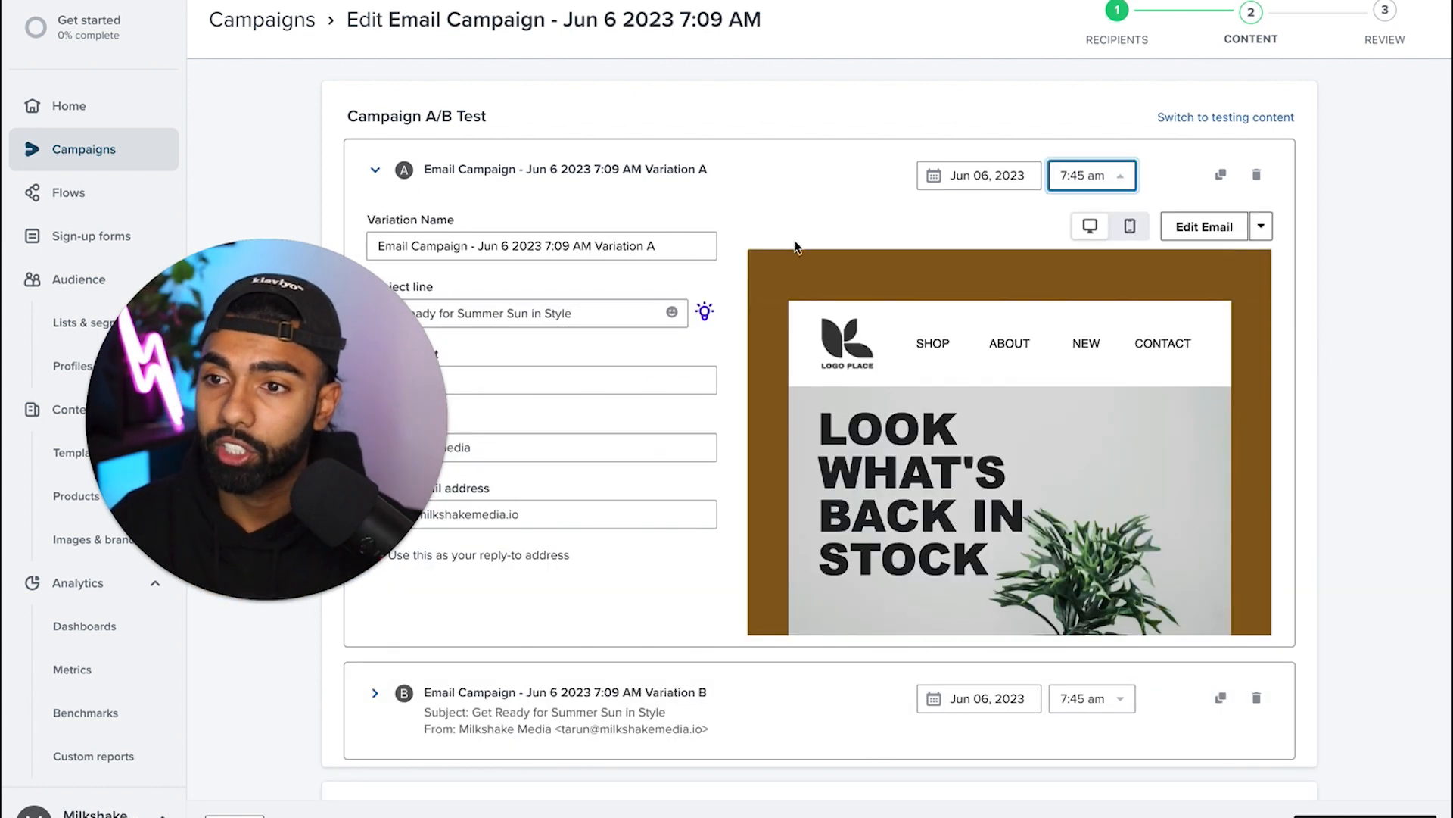
left_click(1097, 180)
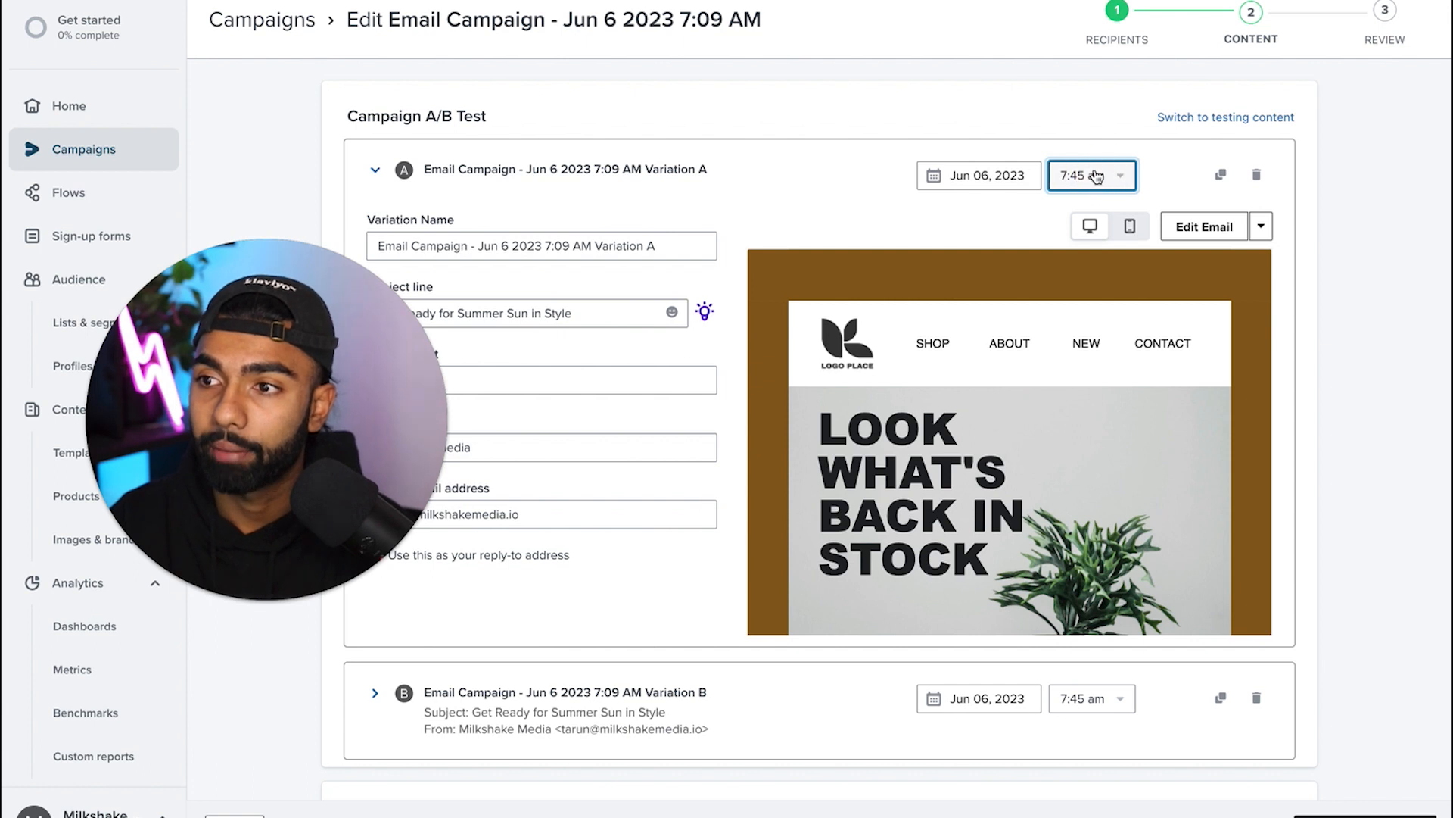
left_click(987, 176)
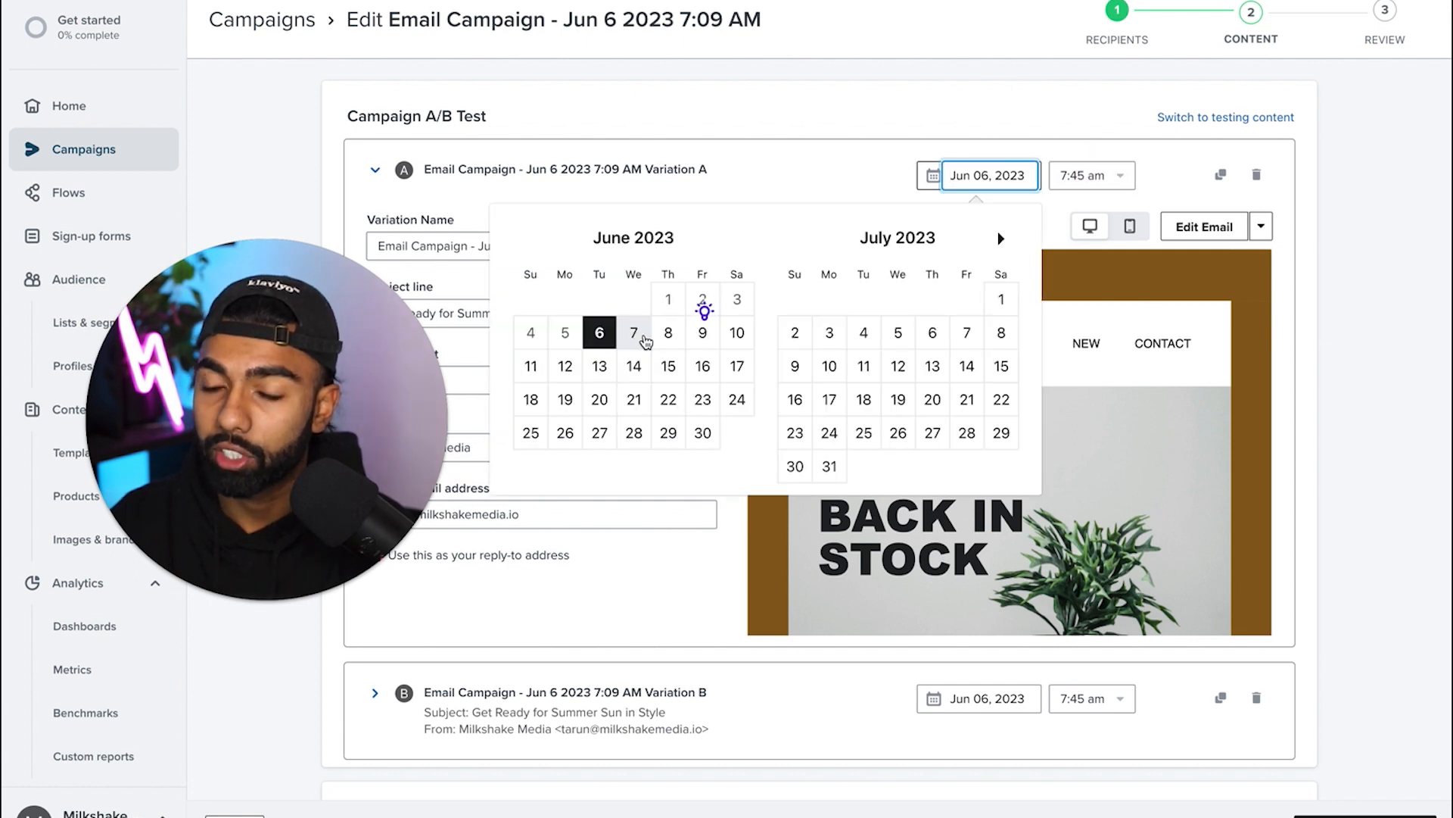
left_click(1126, 198)
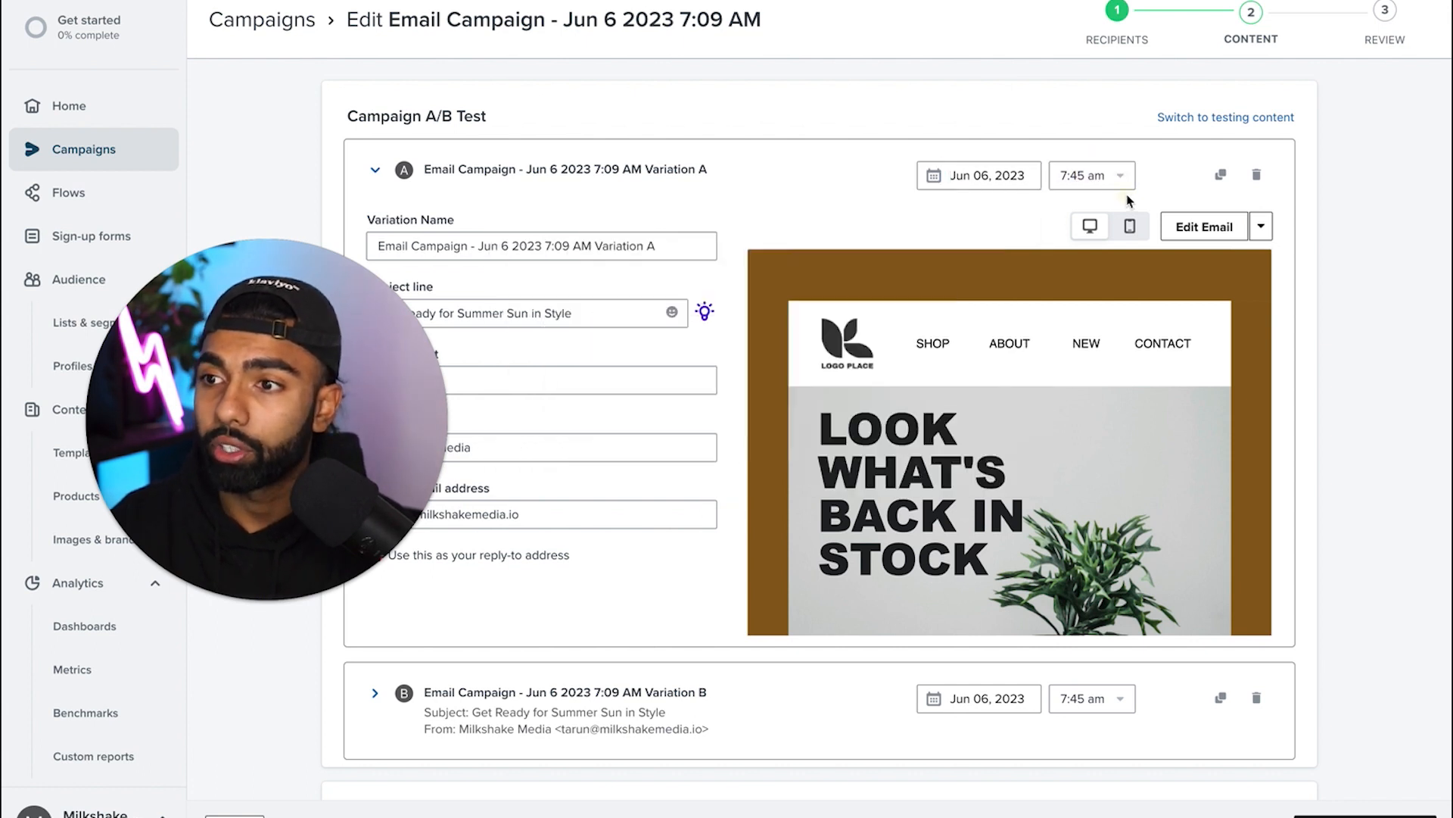
left_click(1115, 187)
left_click(1079, 409)
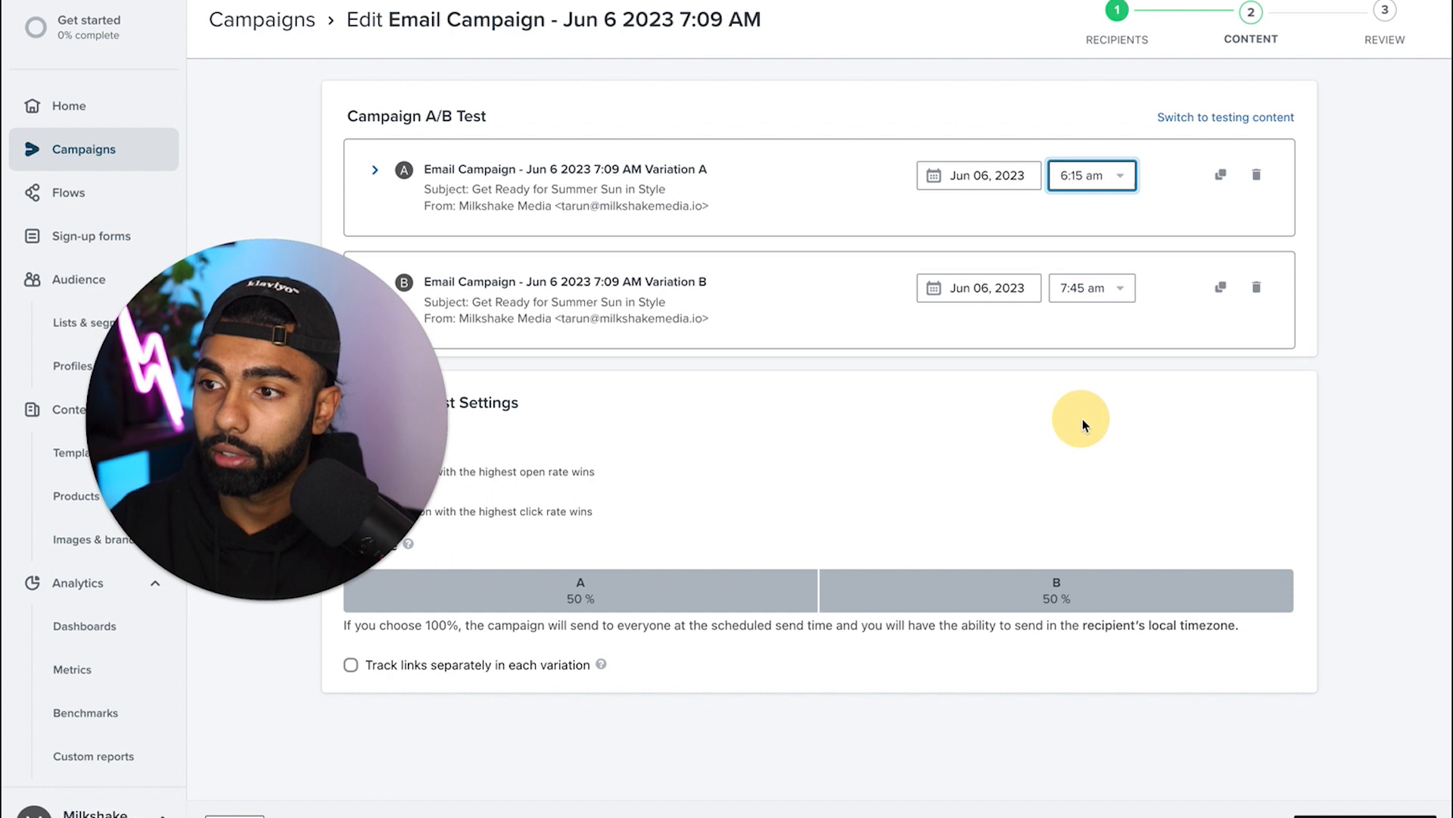
left_click(1021, 230)
left_click(989, 175)
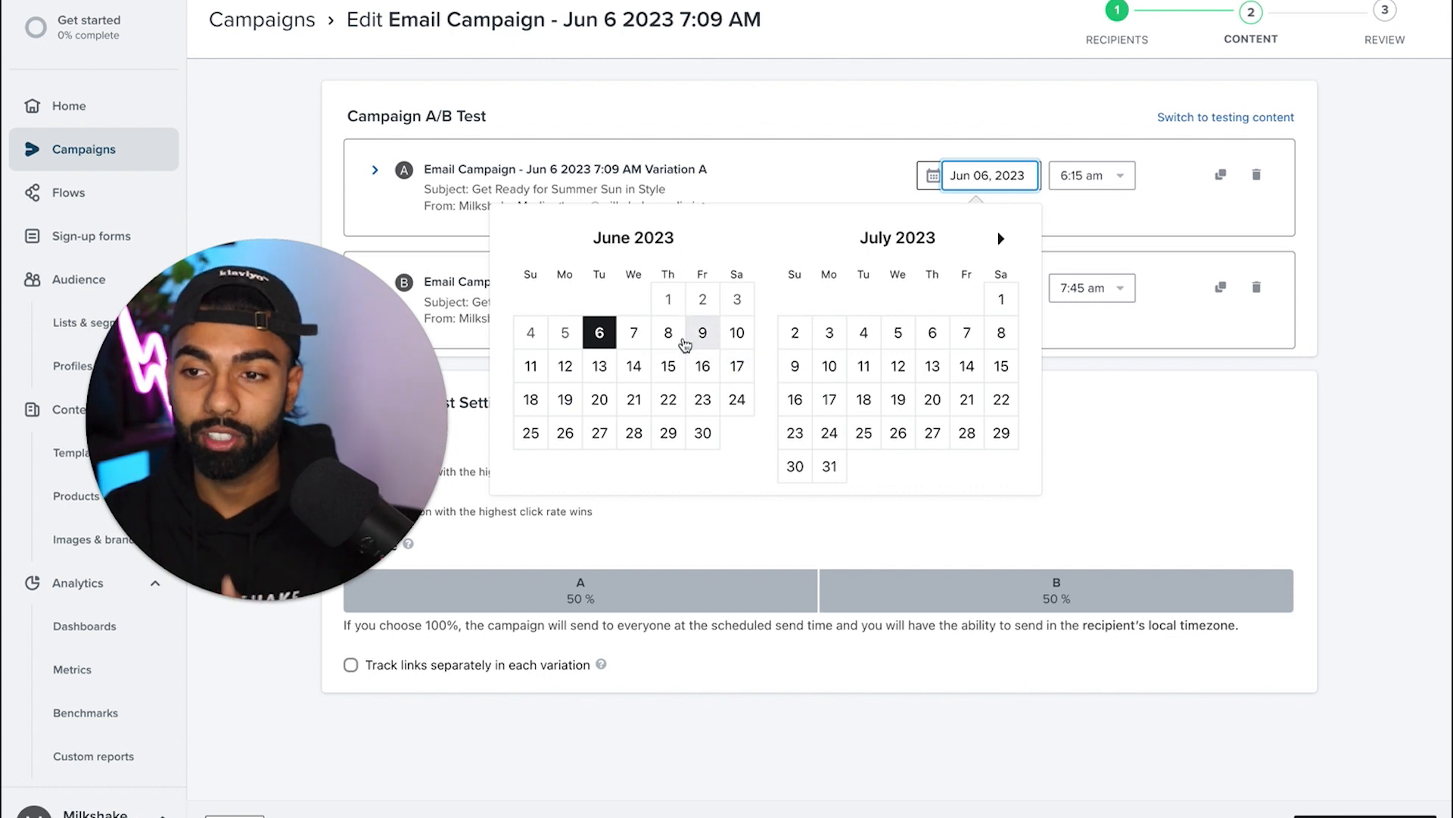
left_click(1079, 176)
left_click(1083, 410)
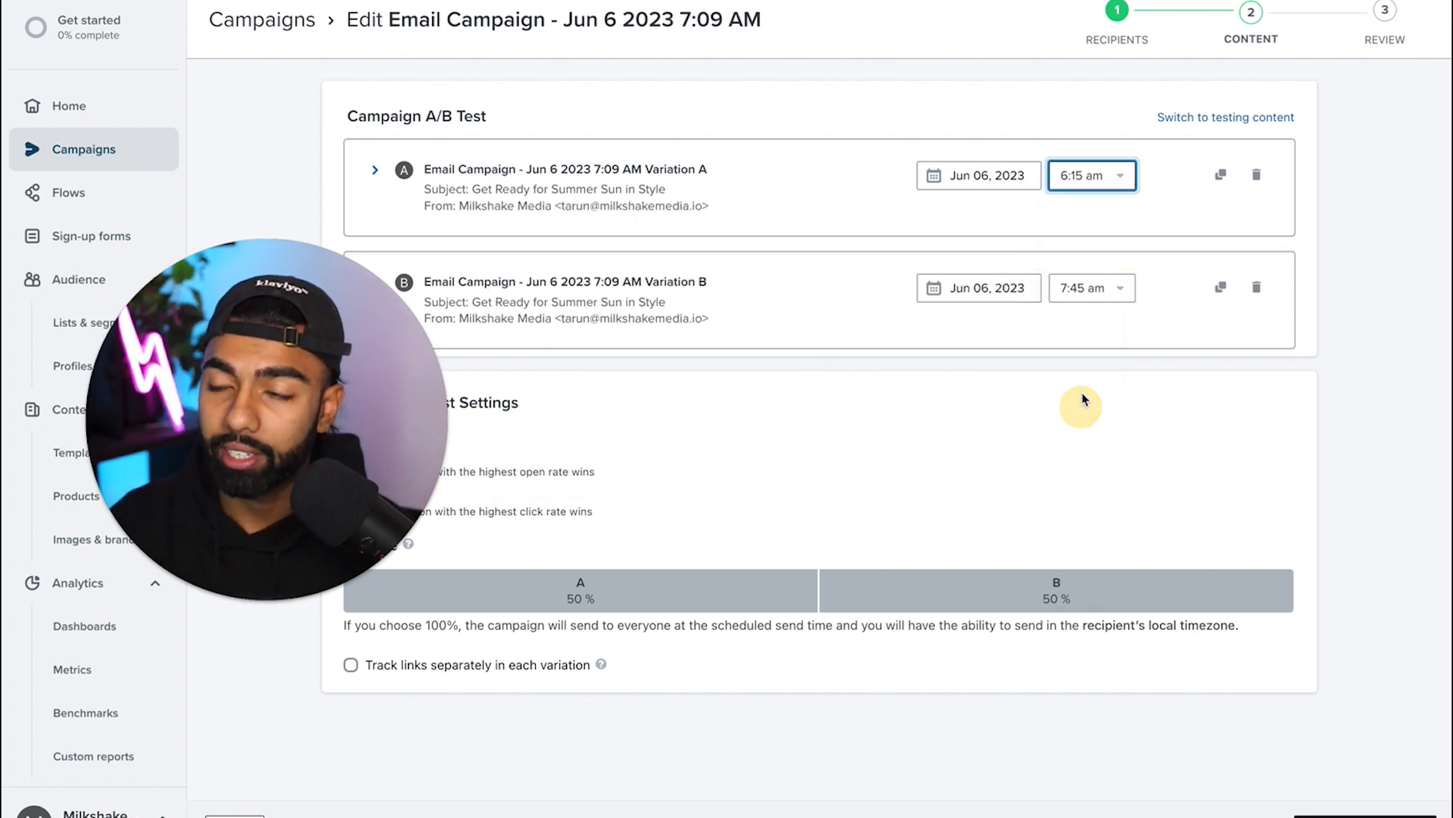
Set Variation B to send on Jun 07, 2023 at 6:15 am
left_click(1083, 307)
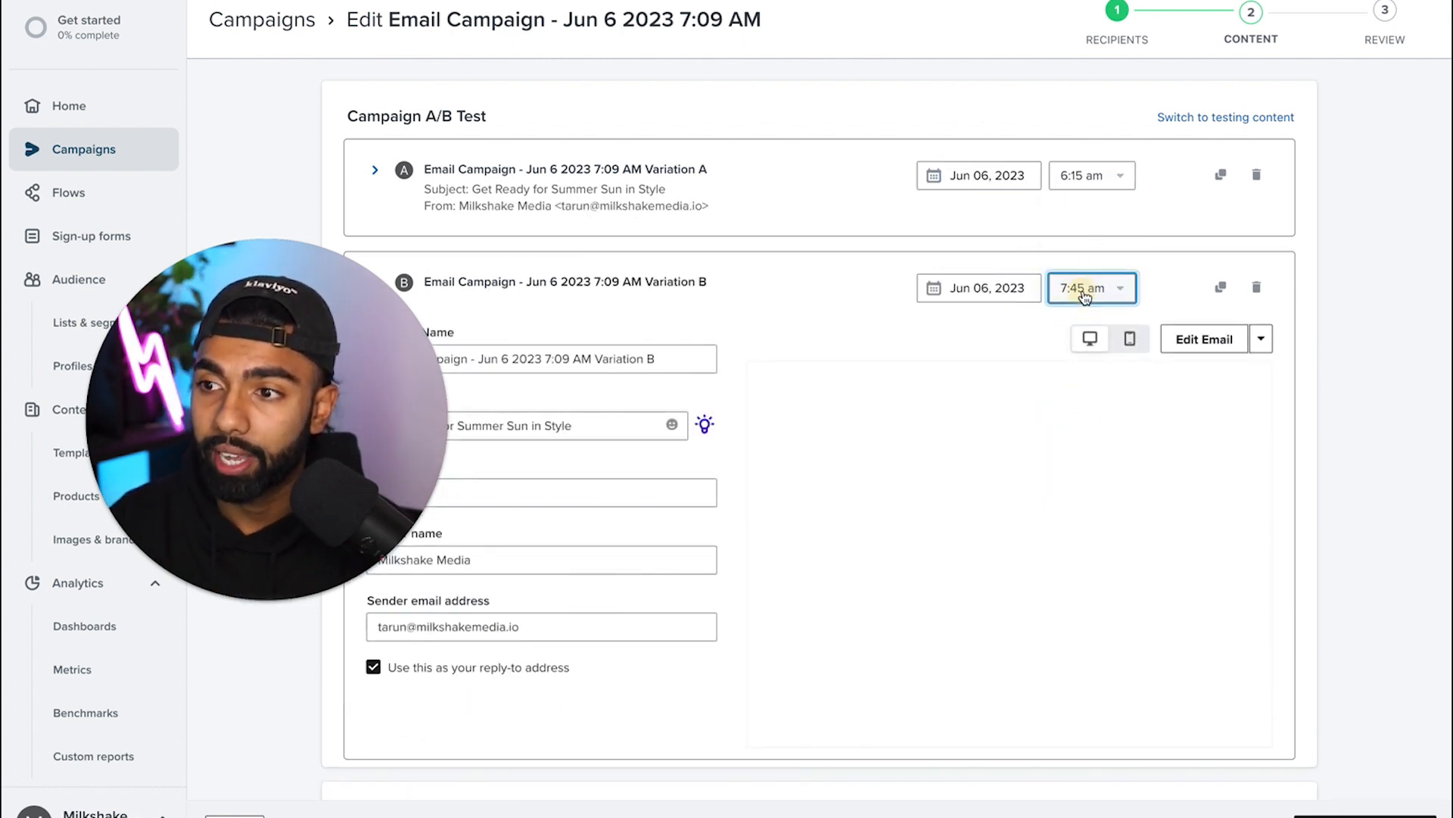
left_click(1090, 288)
left_click(1083, 520)
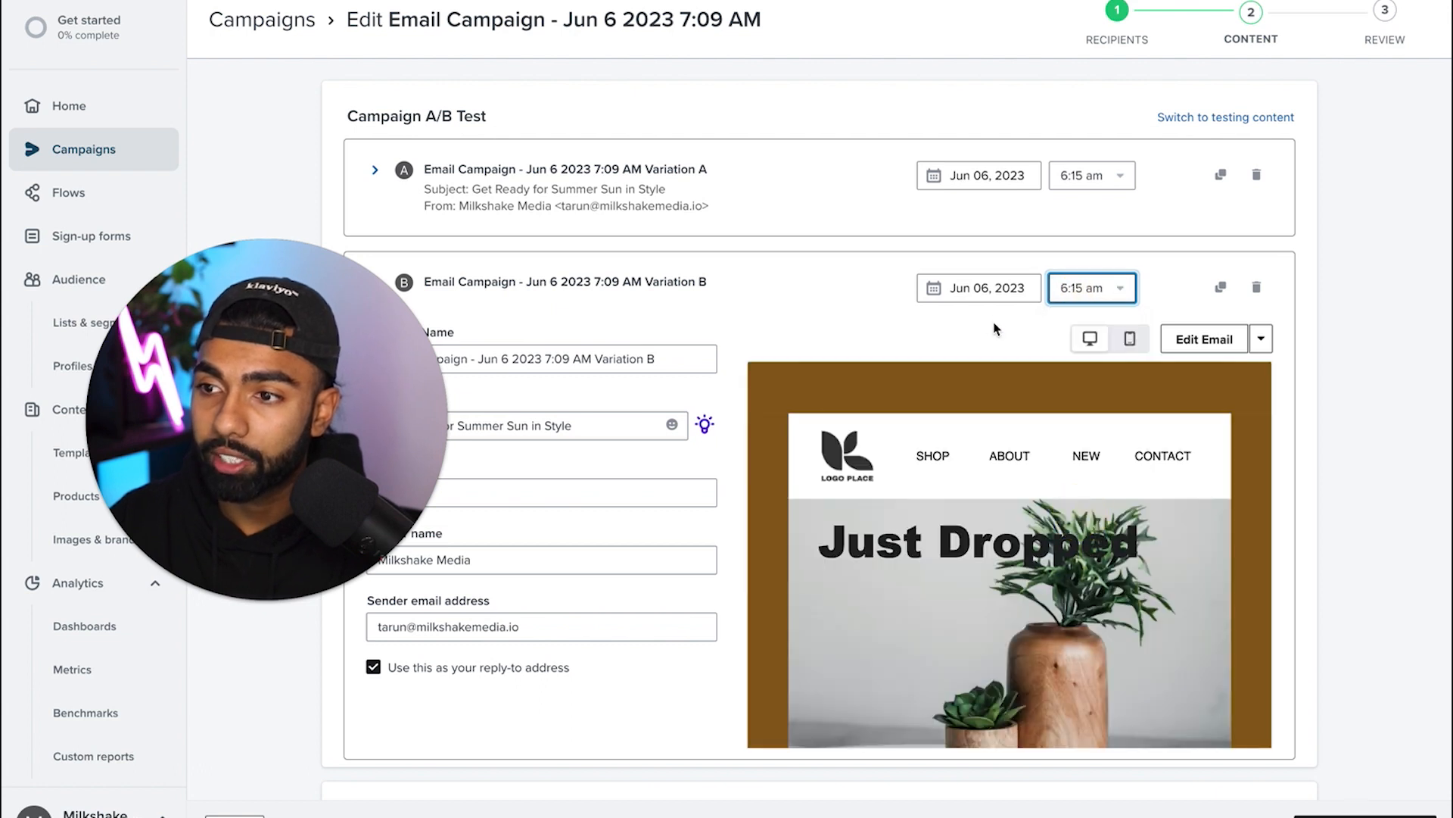
left_click(975, 288)
left_click(652, 444)
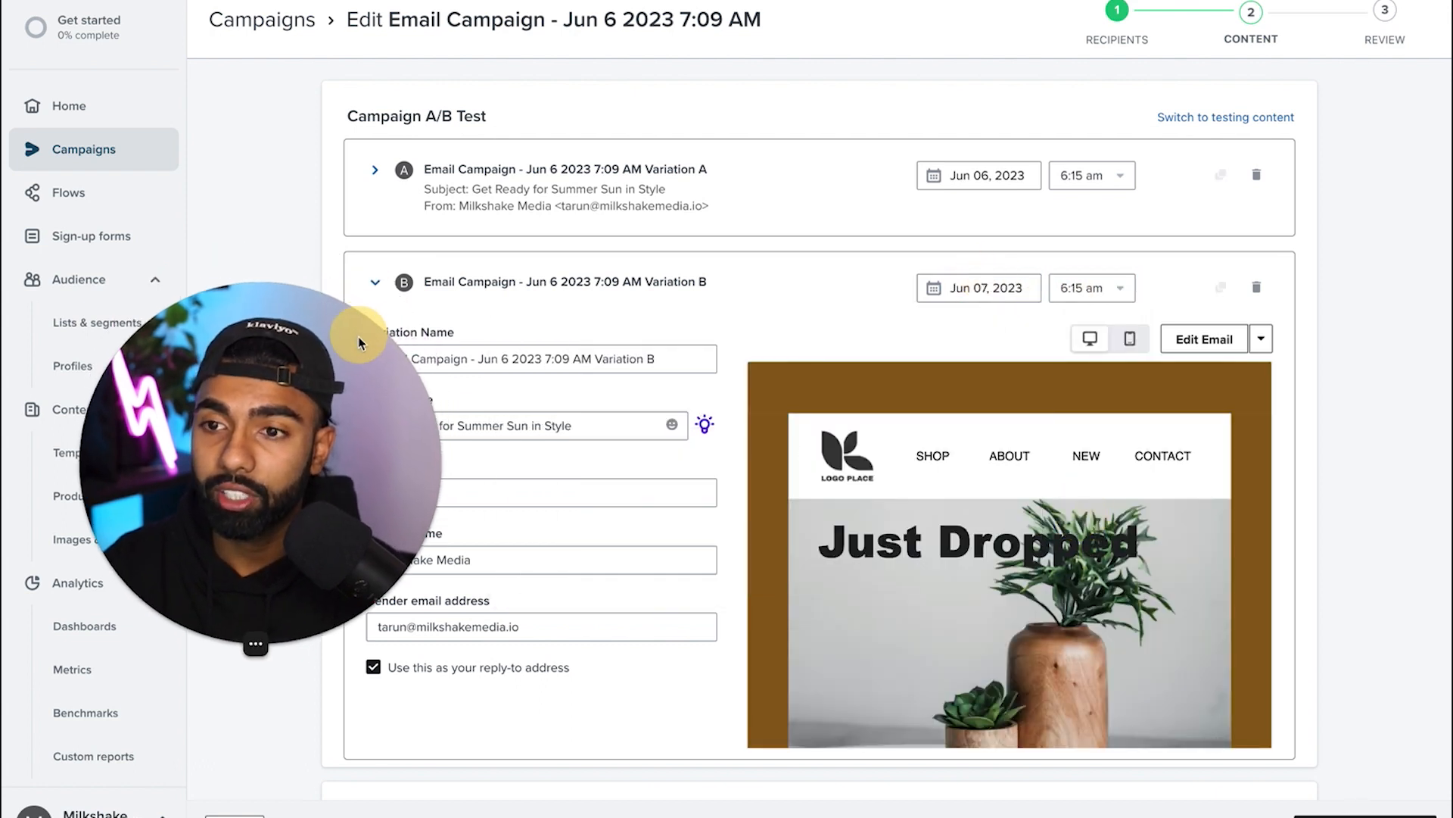
Collapse Variation B, duplicate it, and duplicate the resulting copy to add two more variations to the send time test
left_click(373, 280)
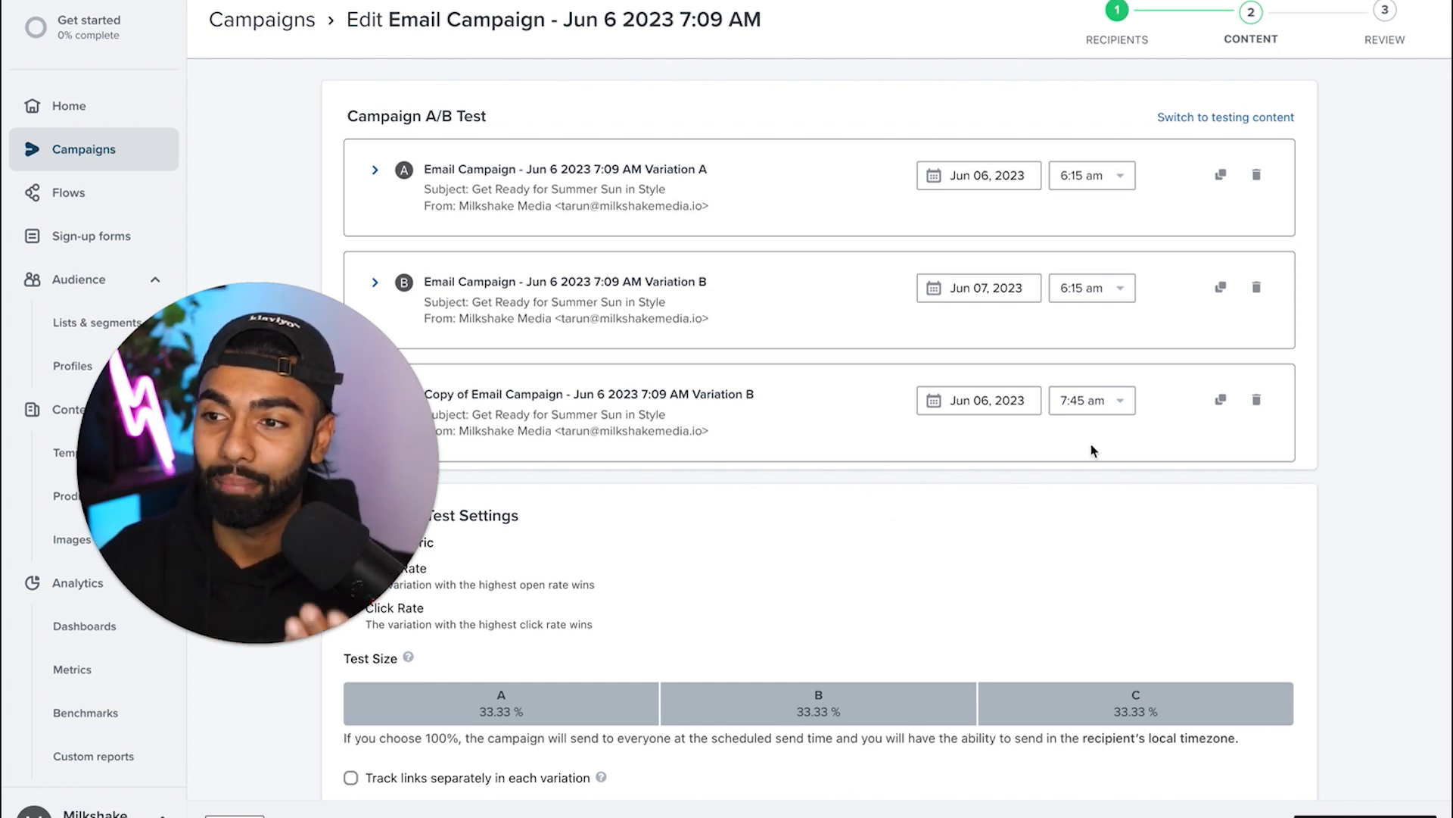
left_click(1221, 400)
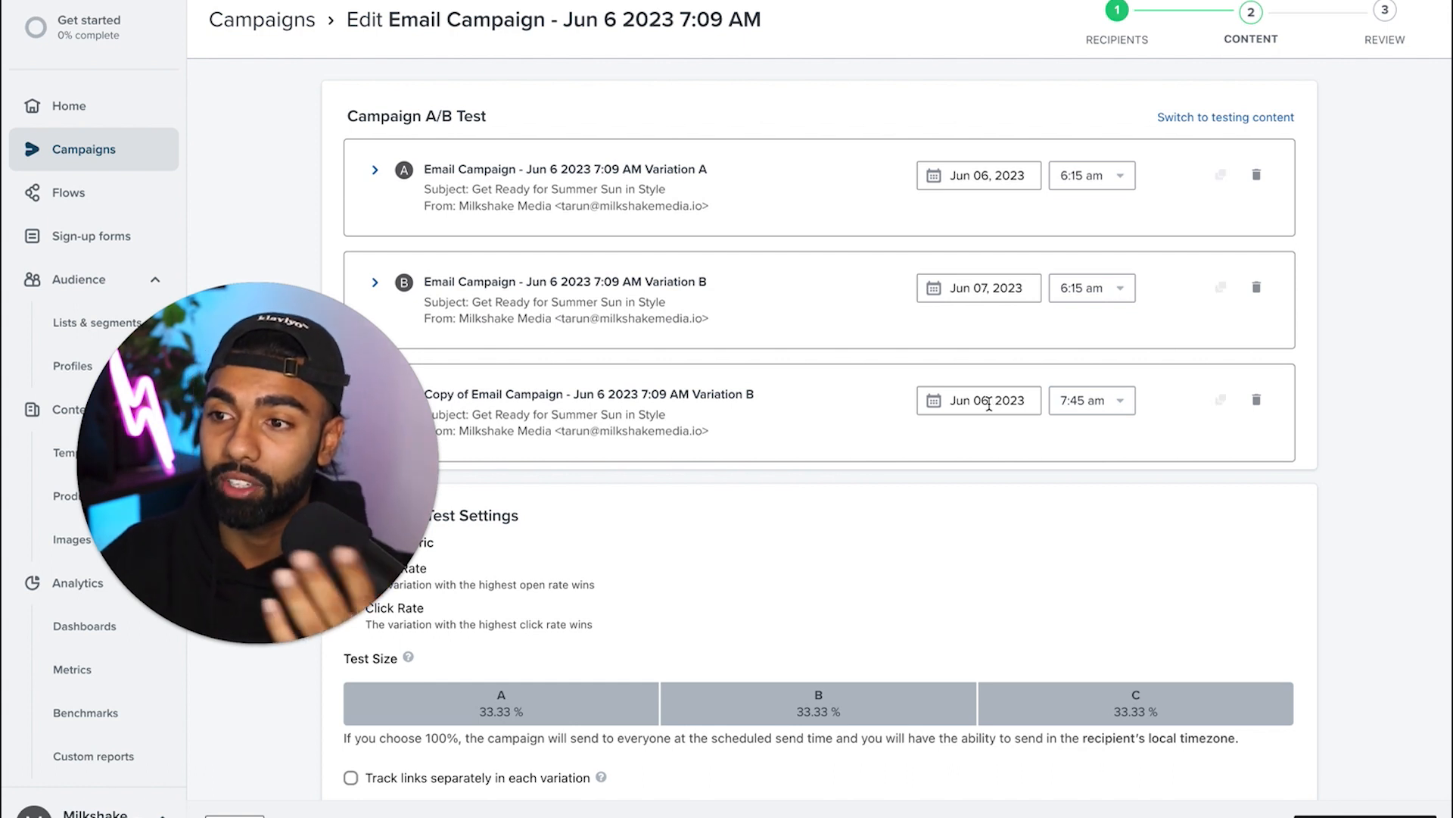
Look through the send dates available for the first copy of Variation B and the send times available for Variation A
left_click(975, 400)
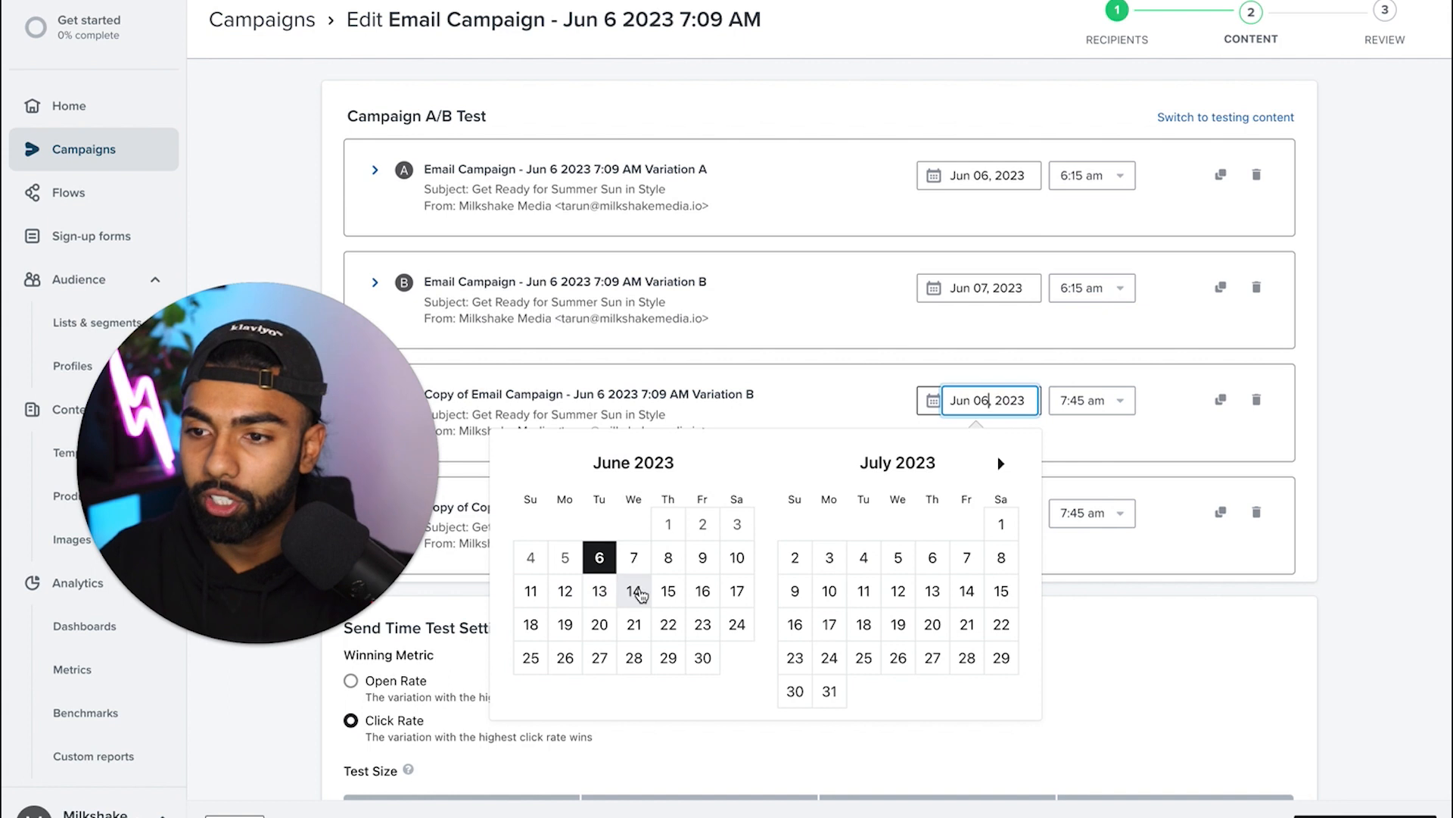
left_click(1244, 670)
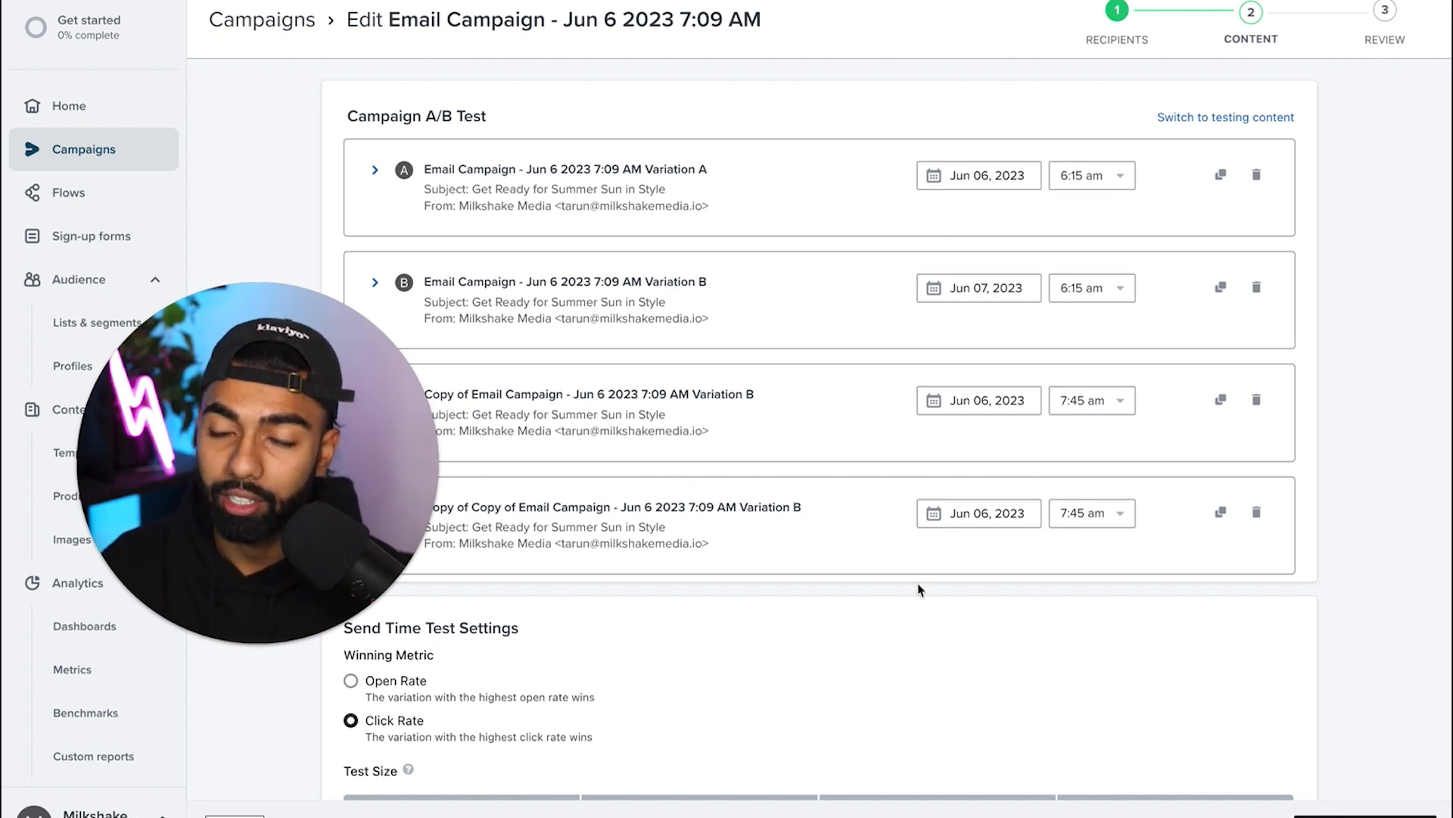
left_click(688, 508)
left_click(689, 507)
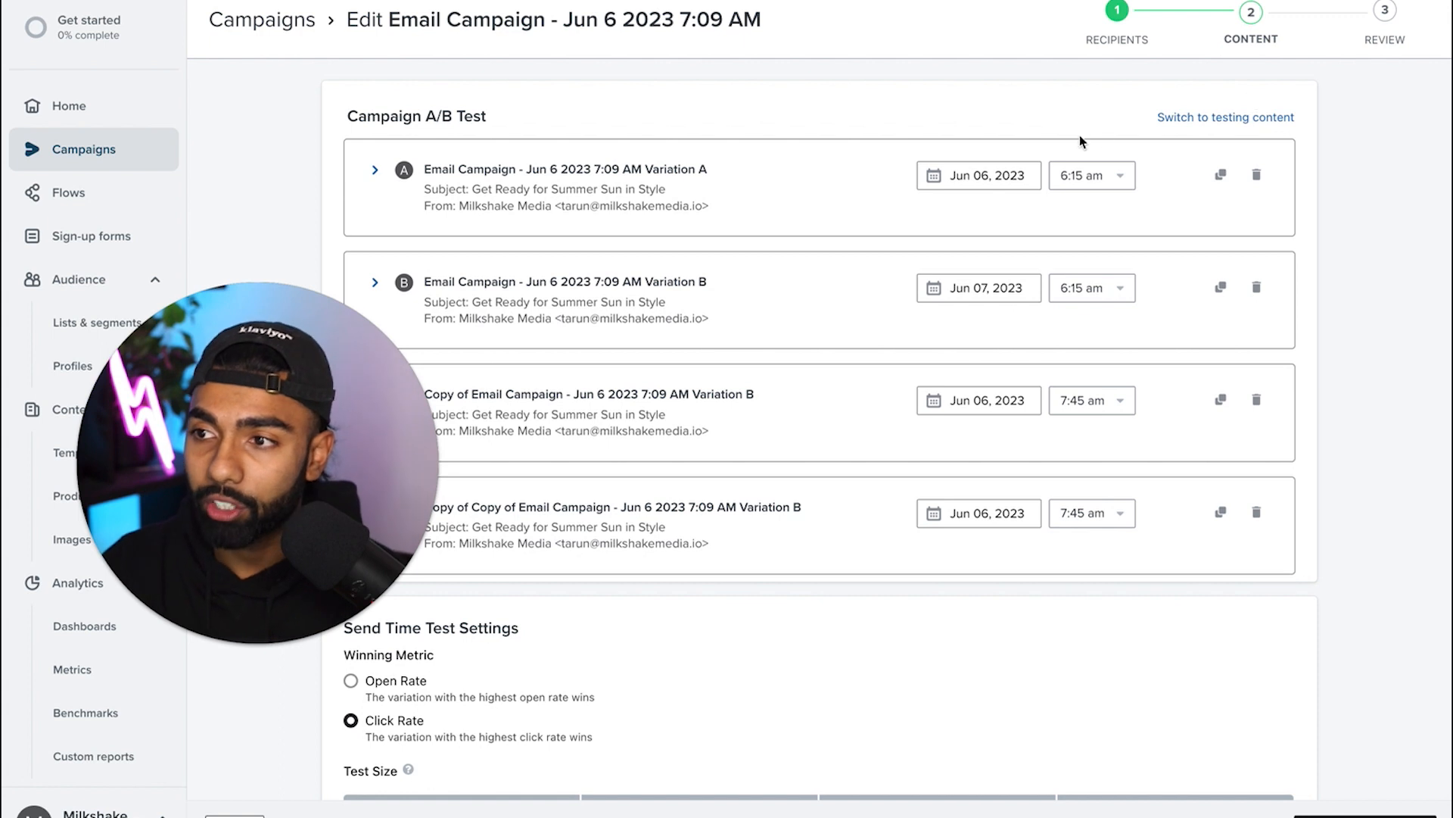
left_click(1069, 178)
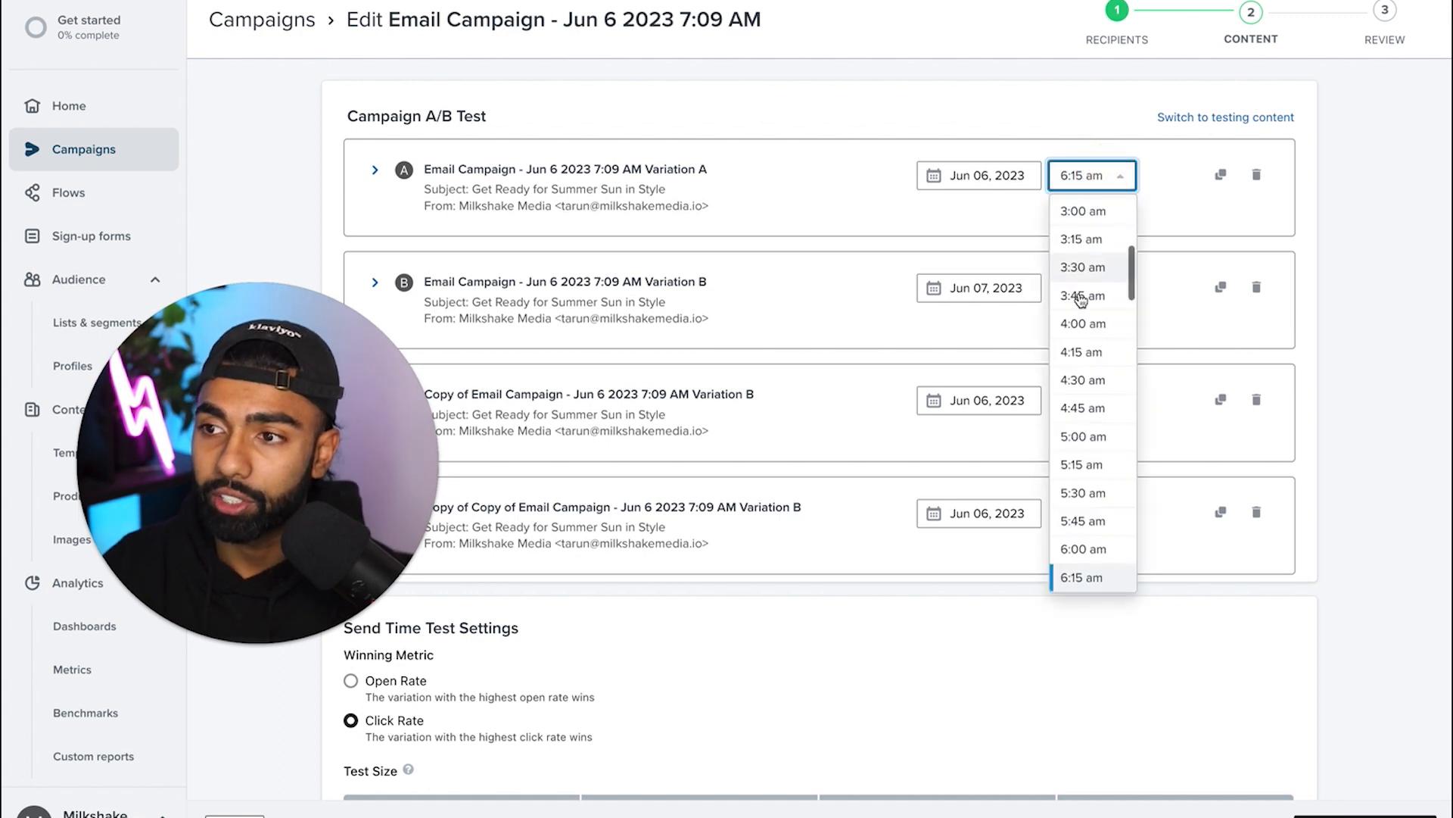
left_click(1070, 180)
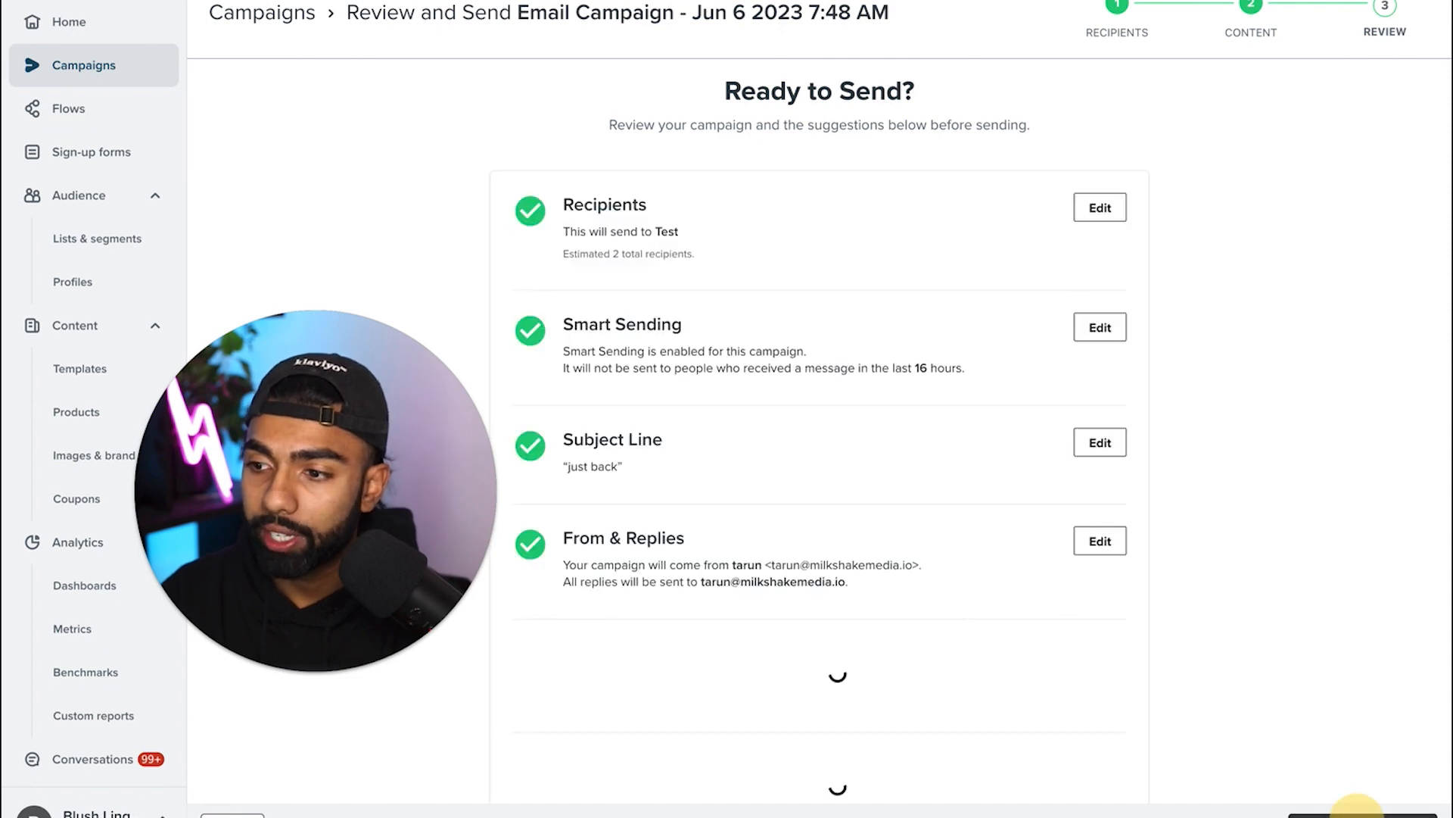
Try Smart Send Time as the strategy for scheduling the reviewed campaign, check its send window options, and cancel the scheduling
left_click(1356, 810)
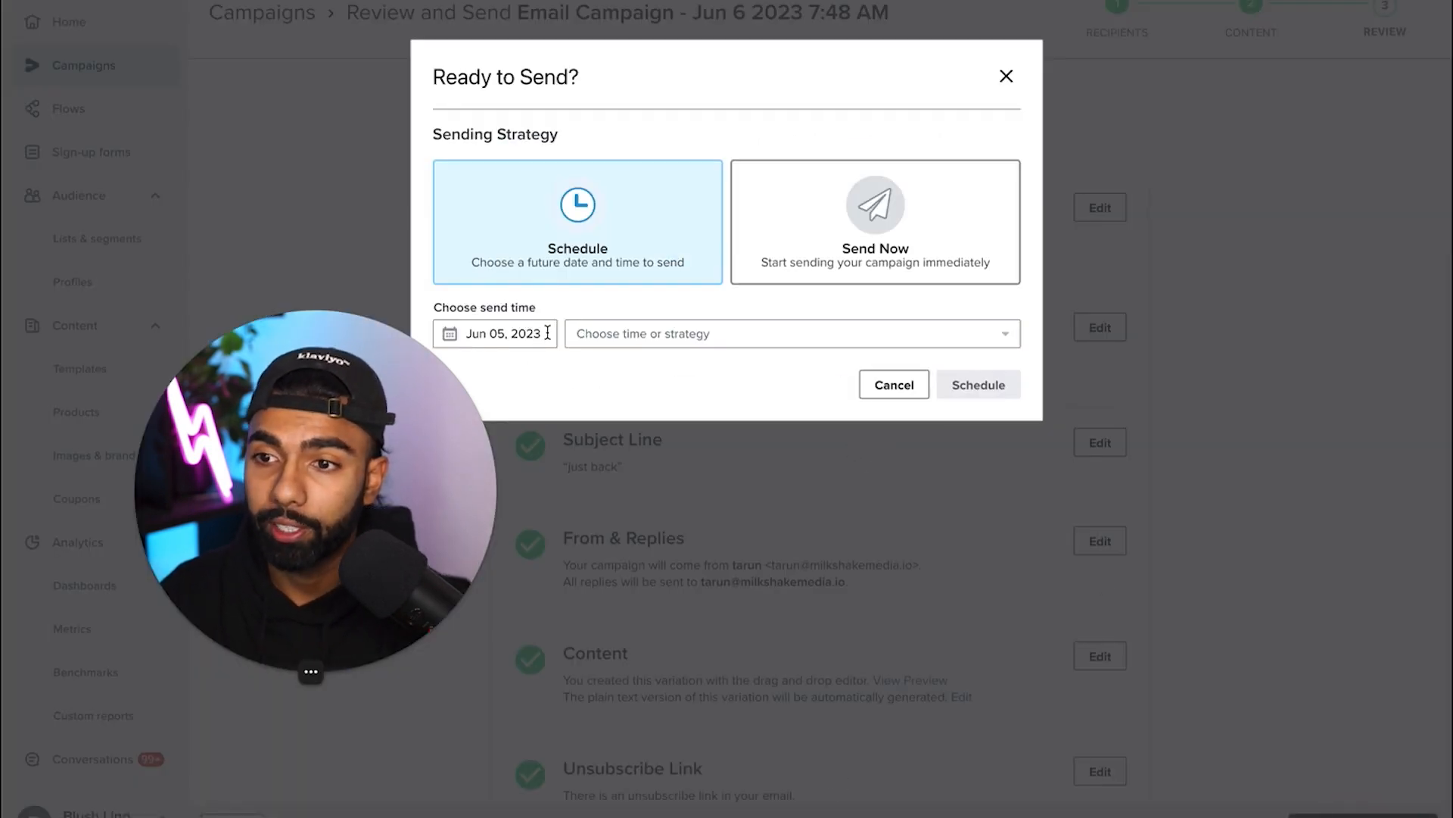
left_click(591, 335)
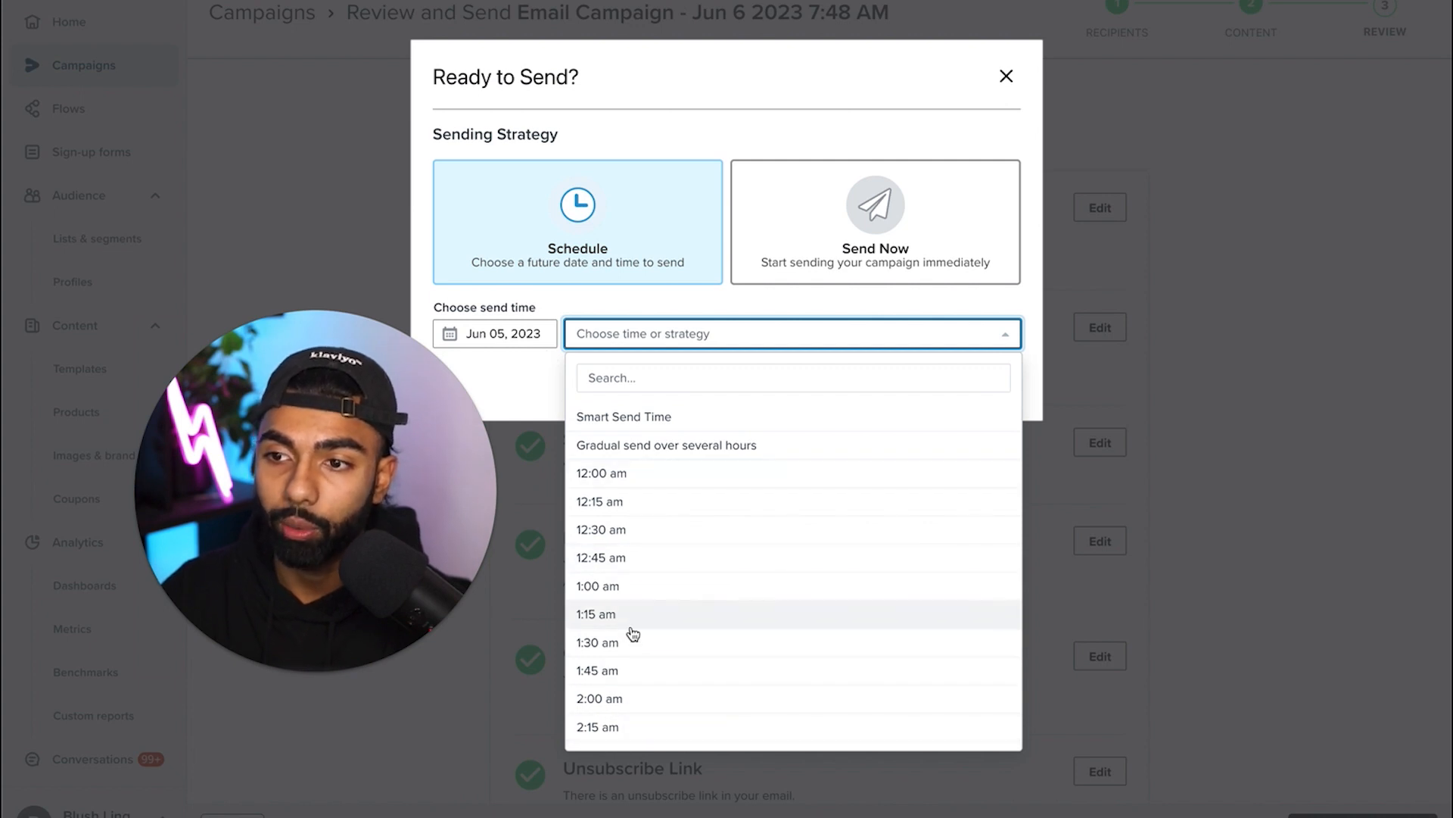
left_click(681, 424)
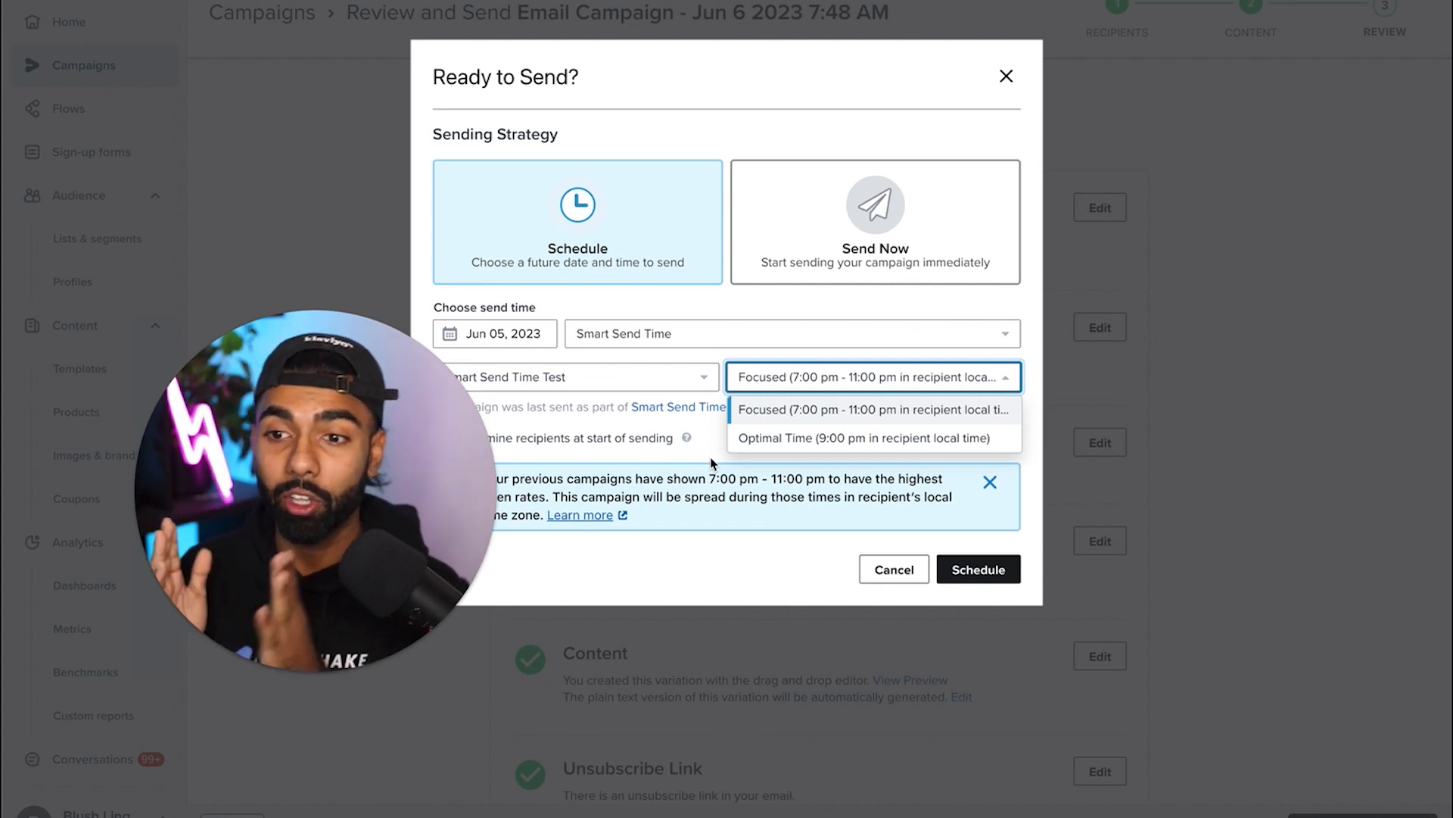
left_click(711, 463)
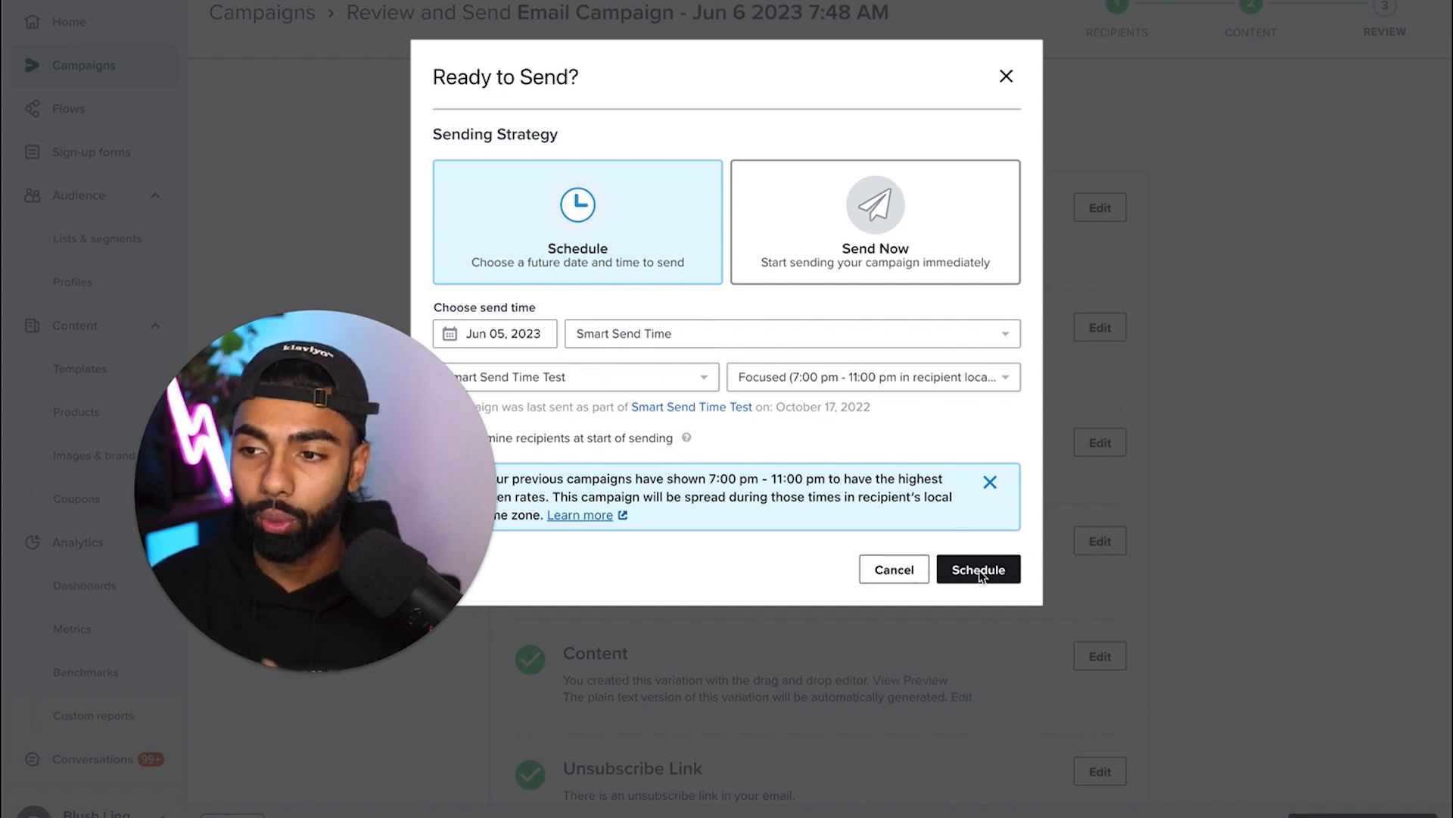
left_click(893, 570)
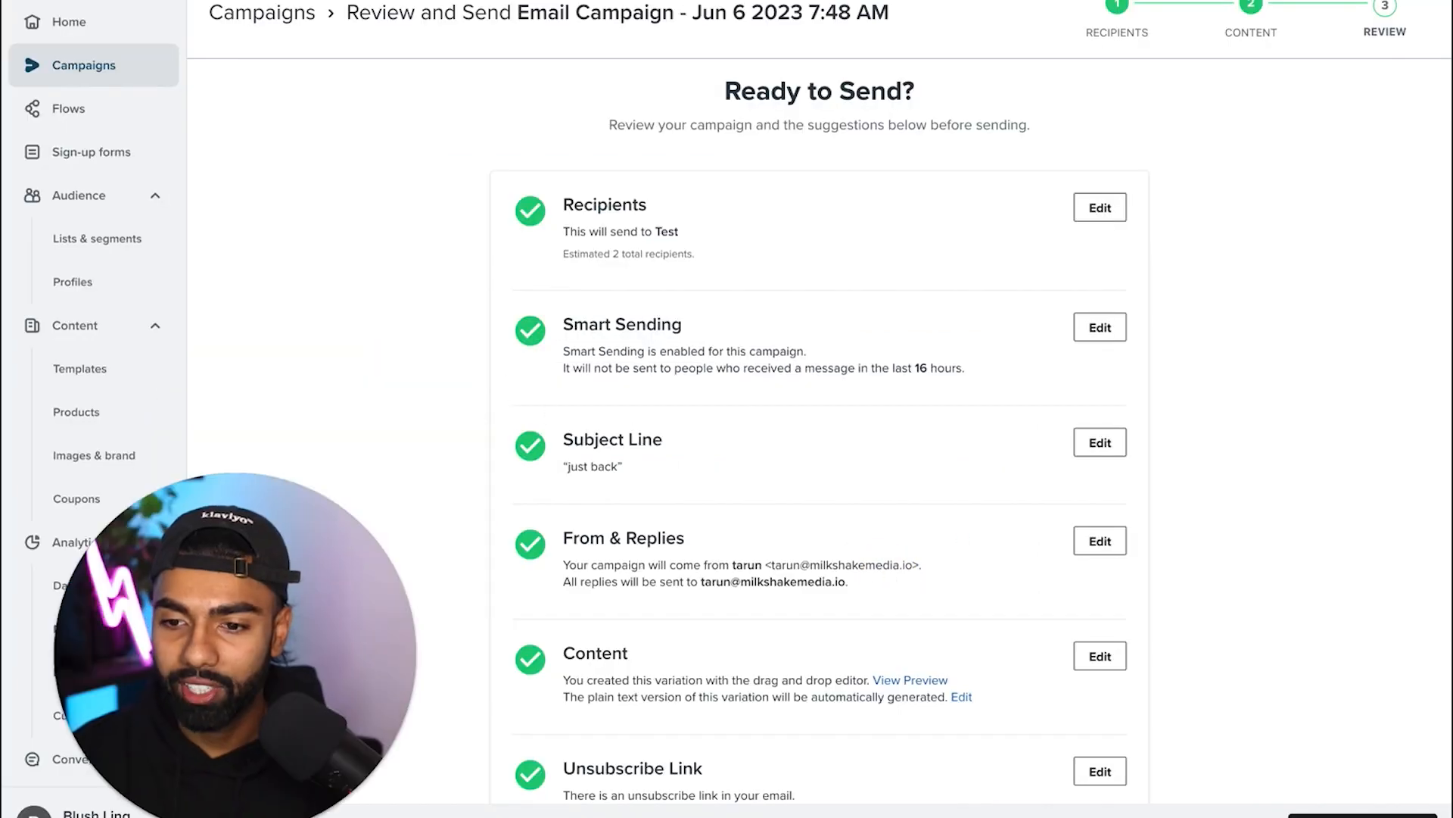